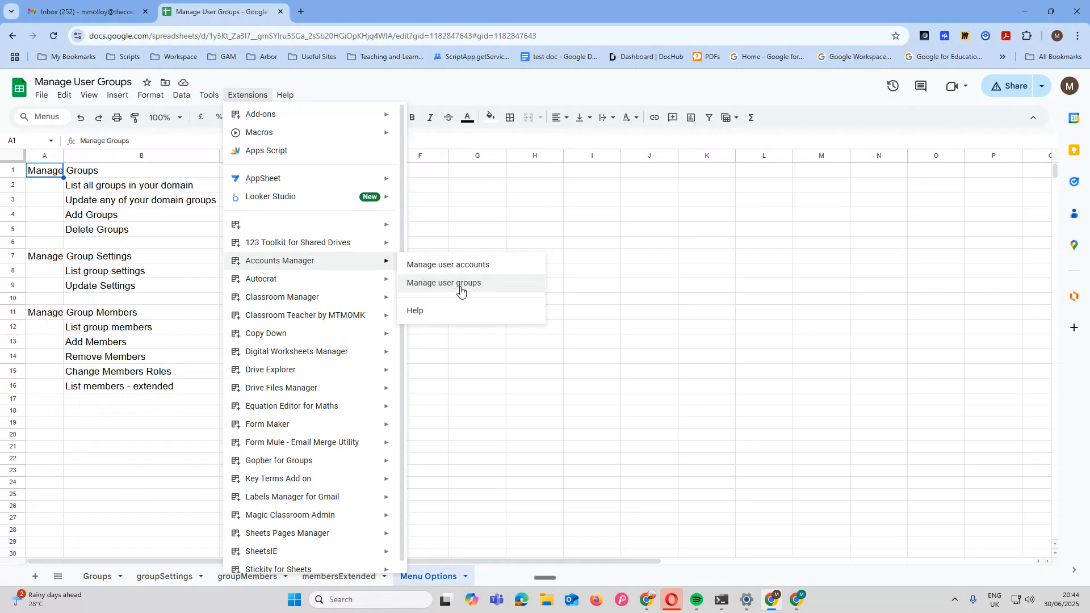
# Step: Open the Accounts Manager tools for user groups and list all domain groups in the Groups sheet
pyautogui.click(460, 290)
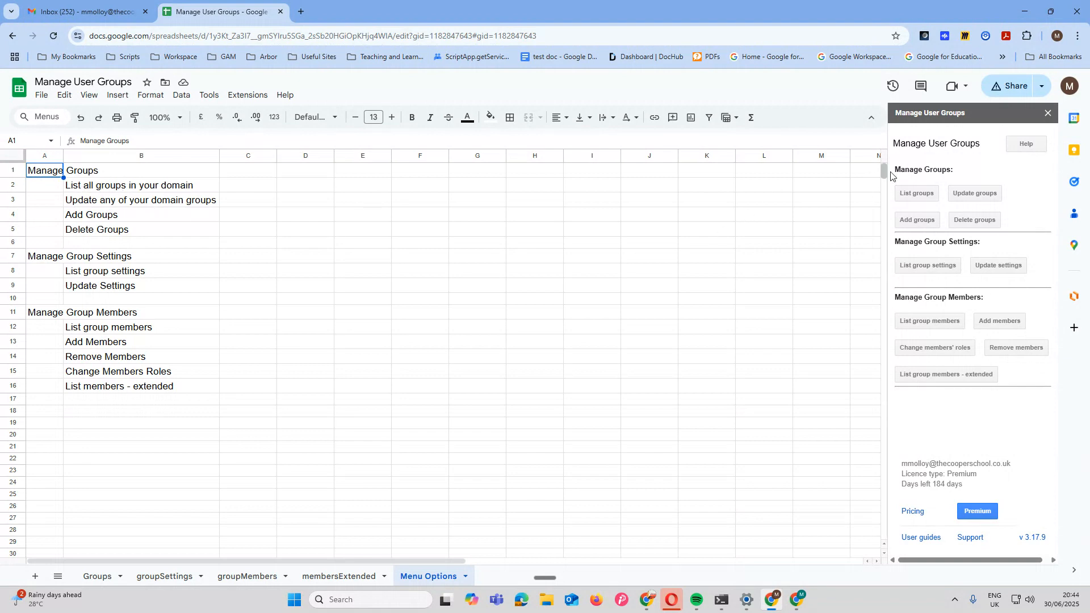
pyautogui.click(916, 193)
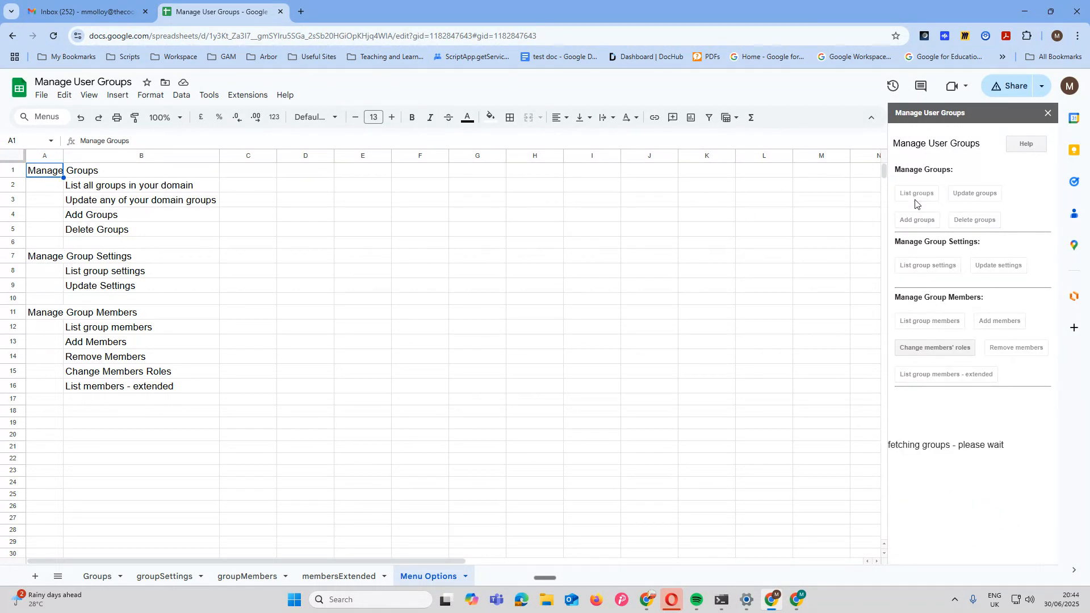
pyautogui.moveTo(48, 599)
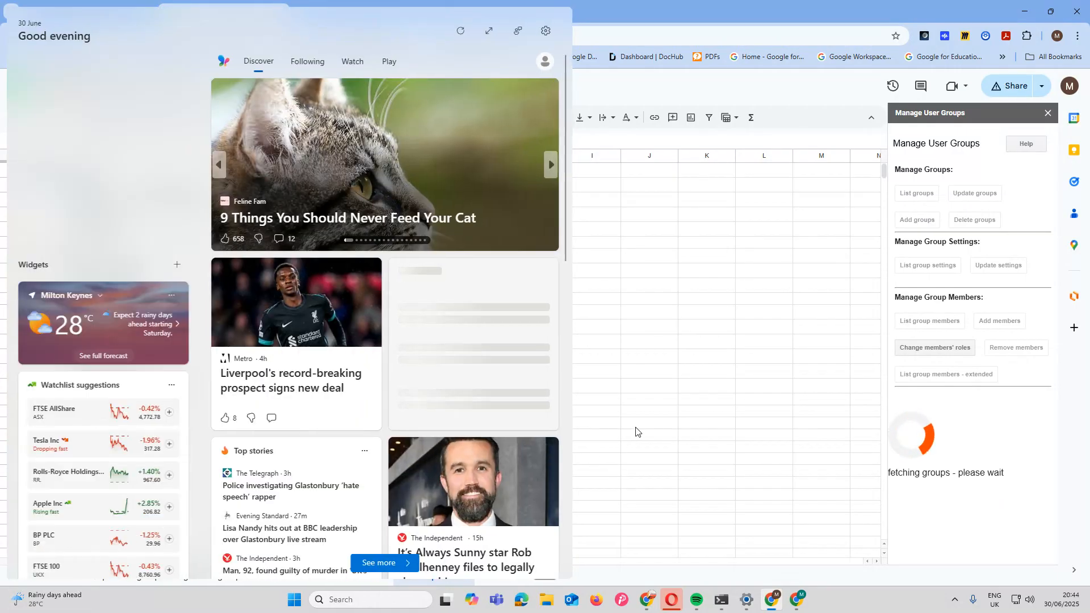
pyautogui.click(637, 427)
pyautogui.click(99, 577)
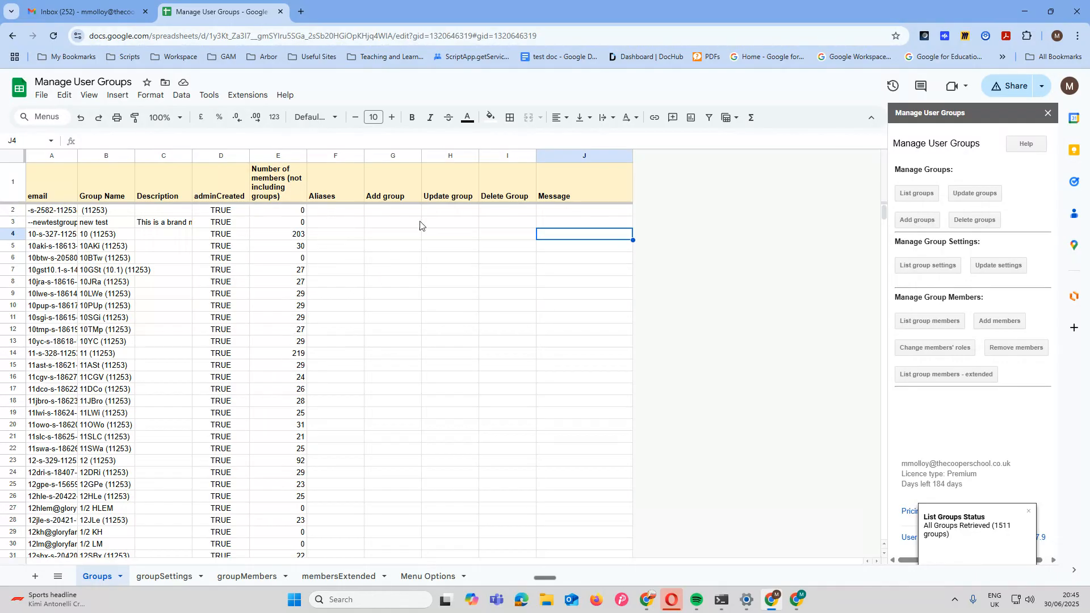
# Step: Enter the description "This is a test" for the group in row 2 of the Groups sheet
pyautogui.click(398, 213)
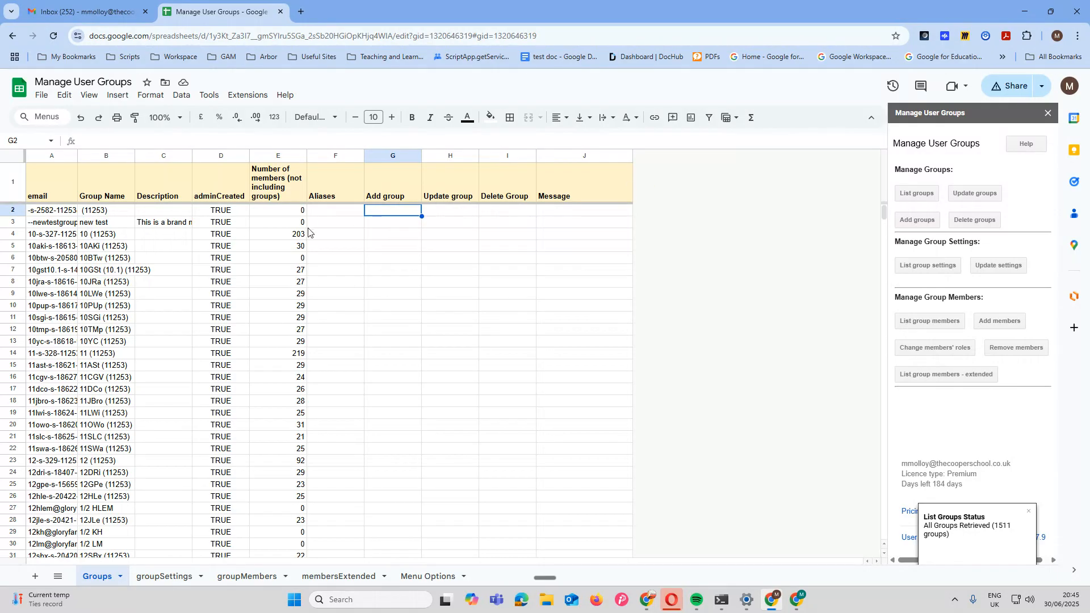
pyautogui.click(109, 212)
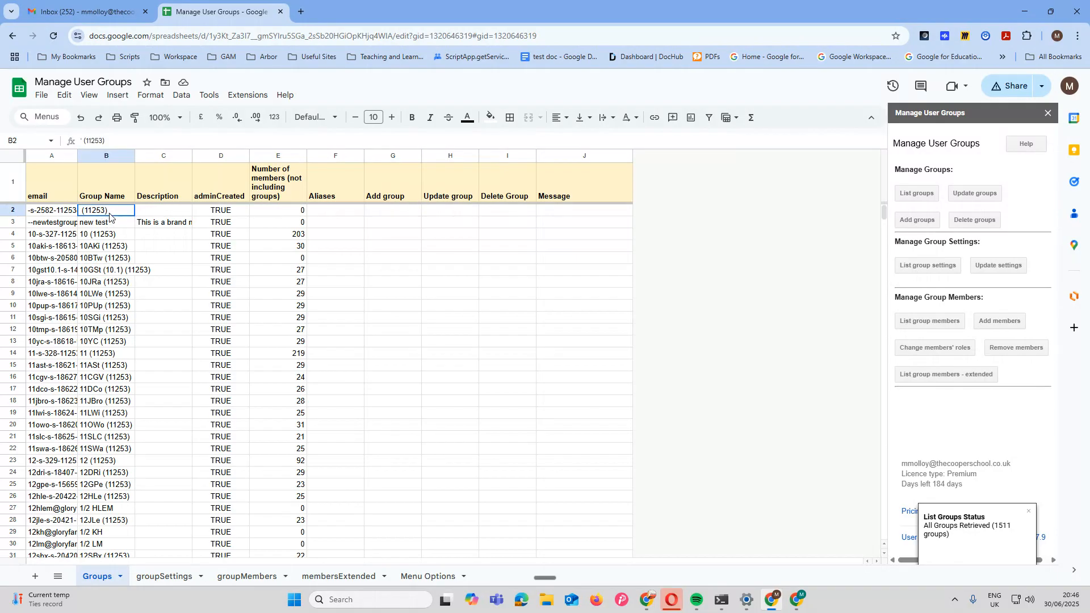
pyautogui.click(168, 211)
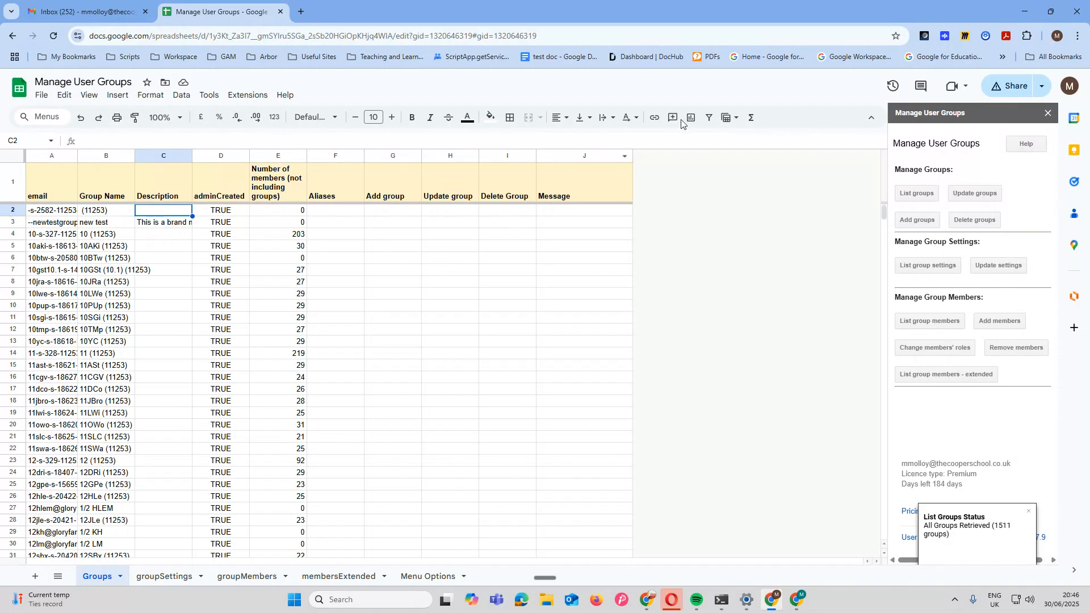
pyautogui.write('Thi')
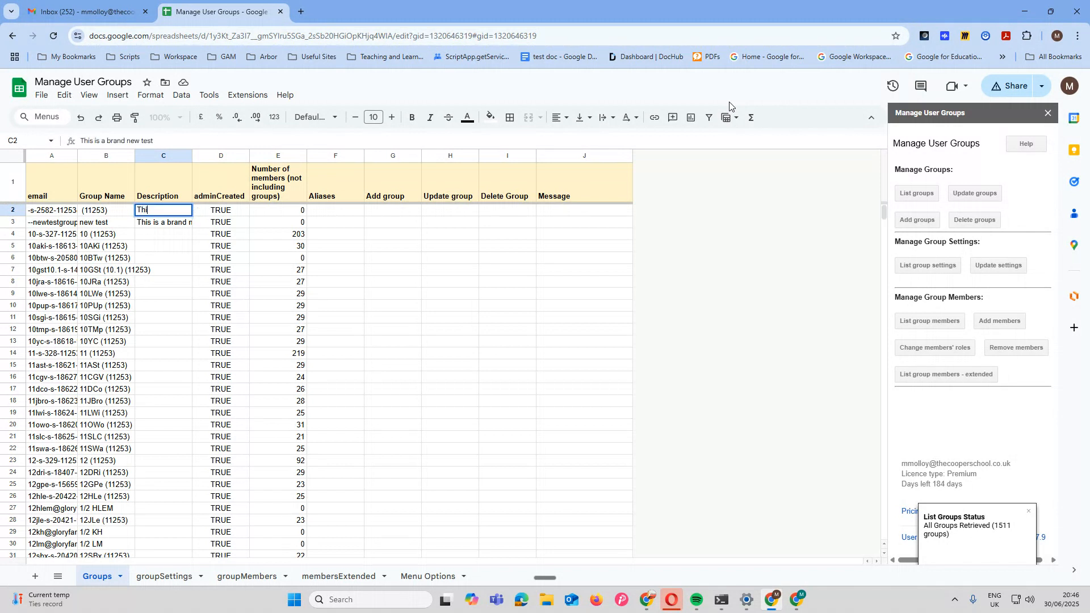
pyautogui.write('s is a test')
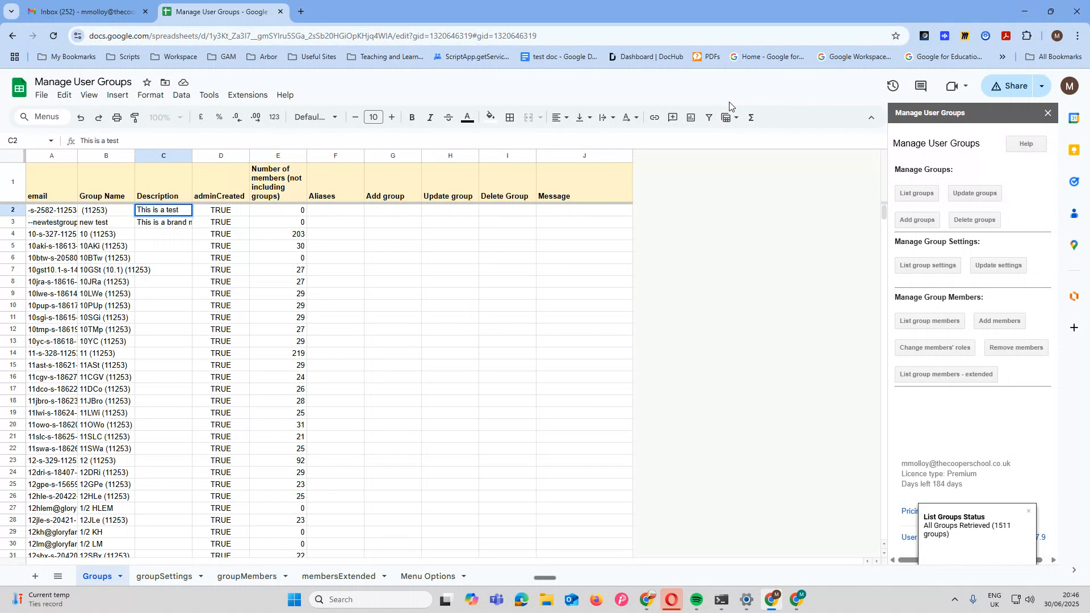
pyautogui.press('Return')
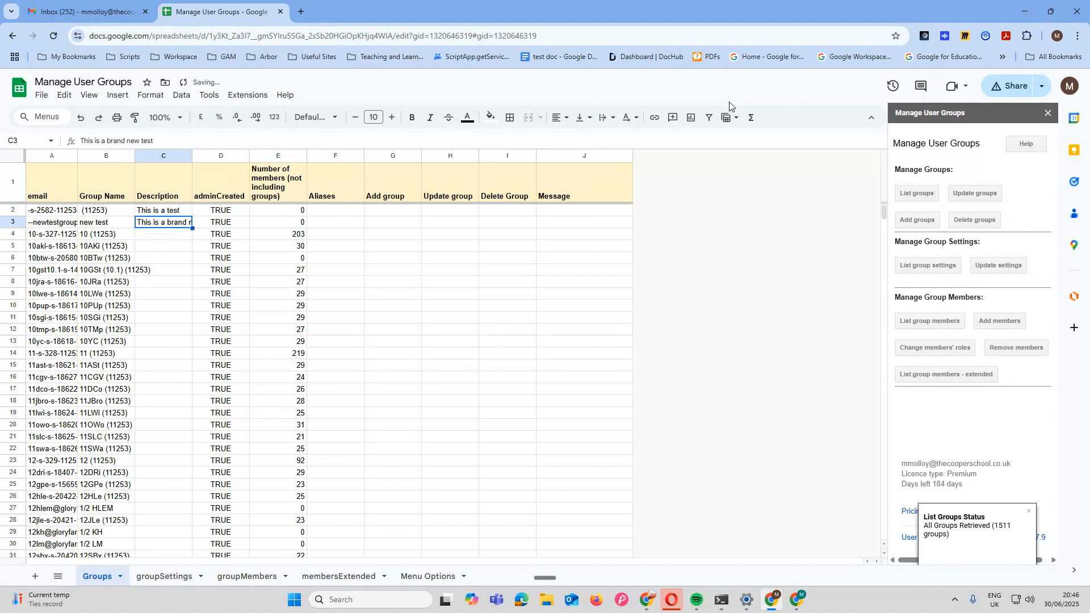
# Step: Try to update the row 2 group by marking its Update group cell with y and running the group update, and read its message
pyautogui.click(451, 215)
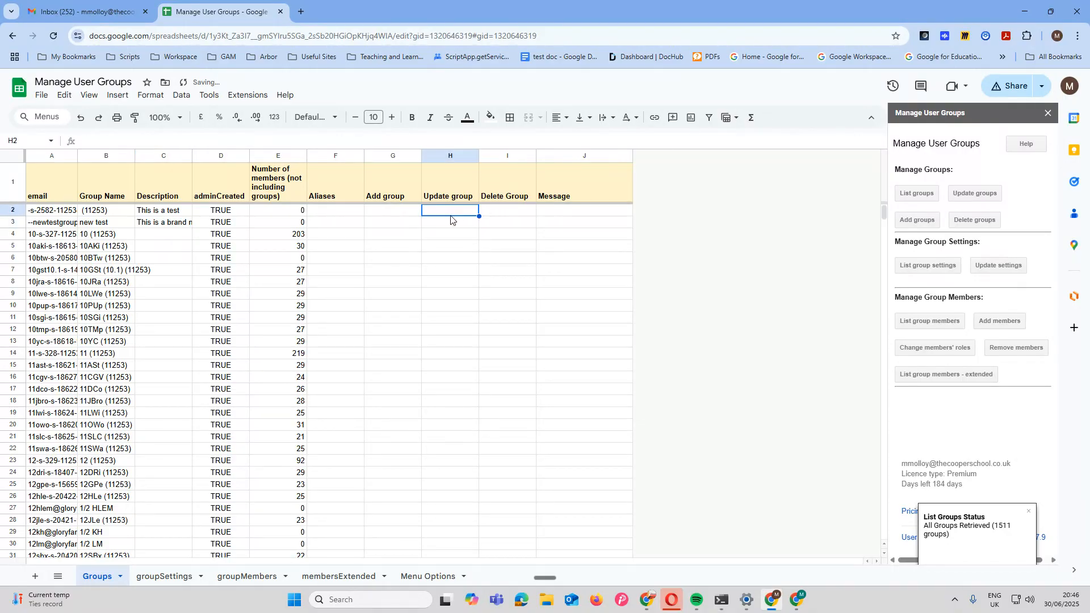
pyautogui.write('y')
pyautogui.click(514, 259)
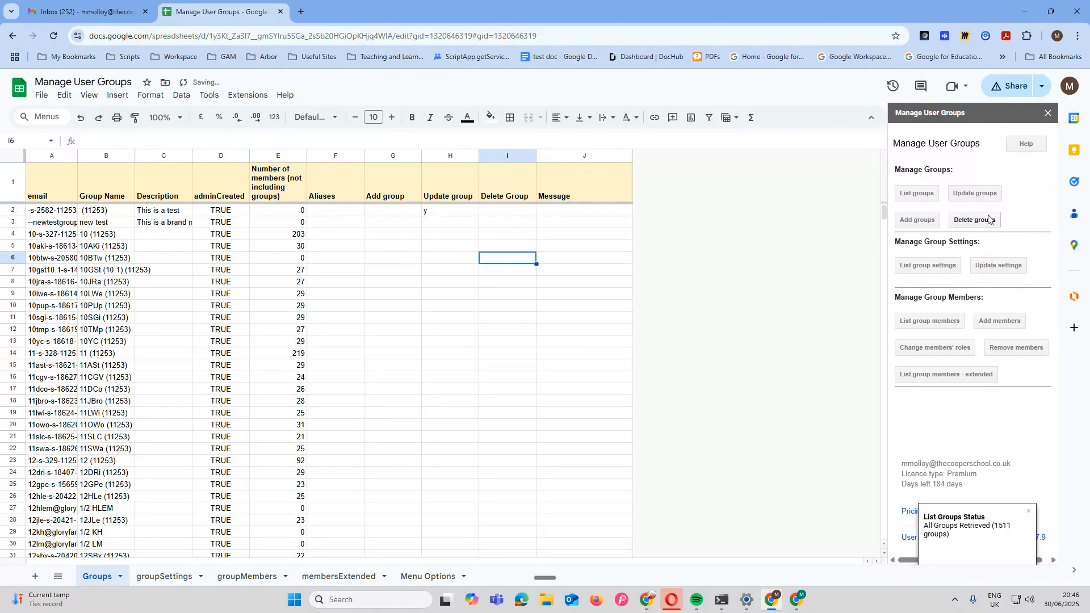
pyautogui.click(967, 192)
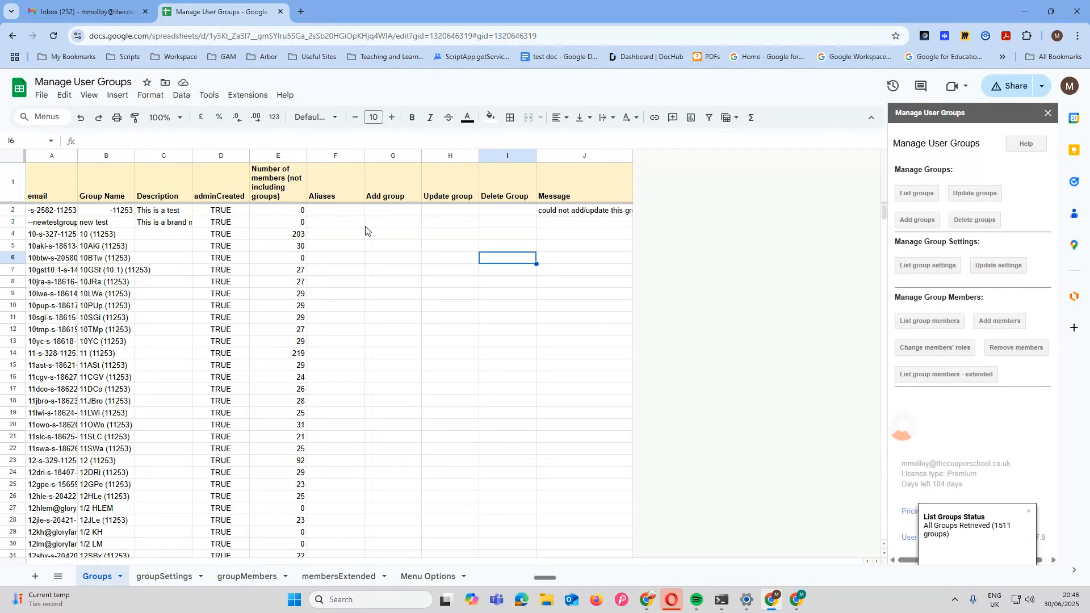
pyautogui.click(573, 211)
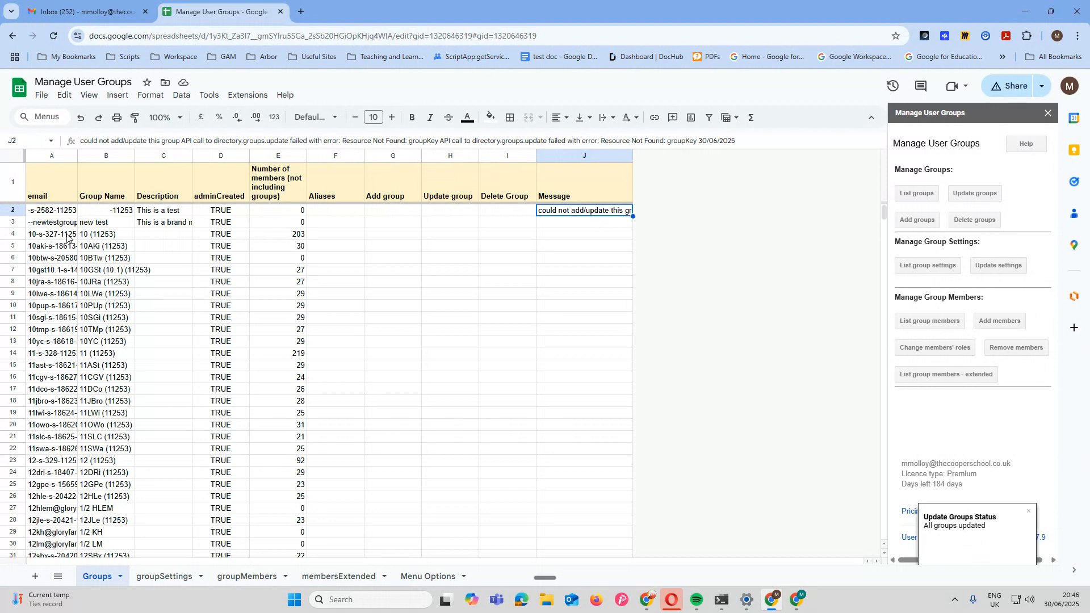
# Step: Replace the description of the group named "new test" with "test test"
pyautogui.click(110, 227)
pyautogui.click(173, 228)
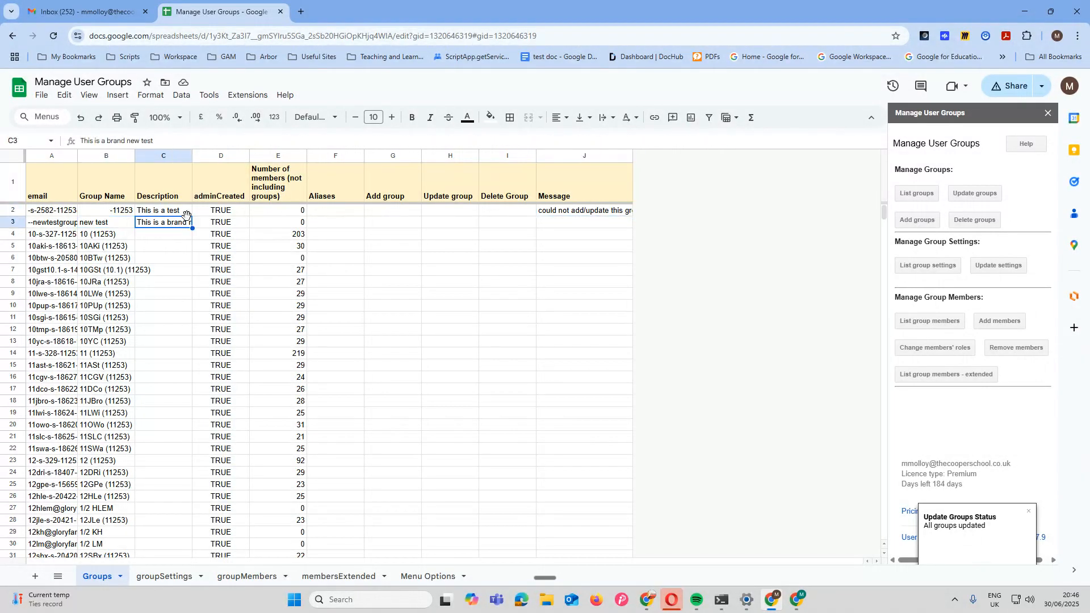
pyautogui.write('test')
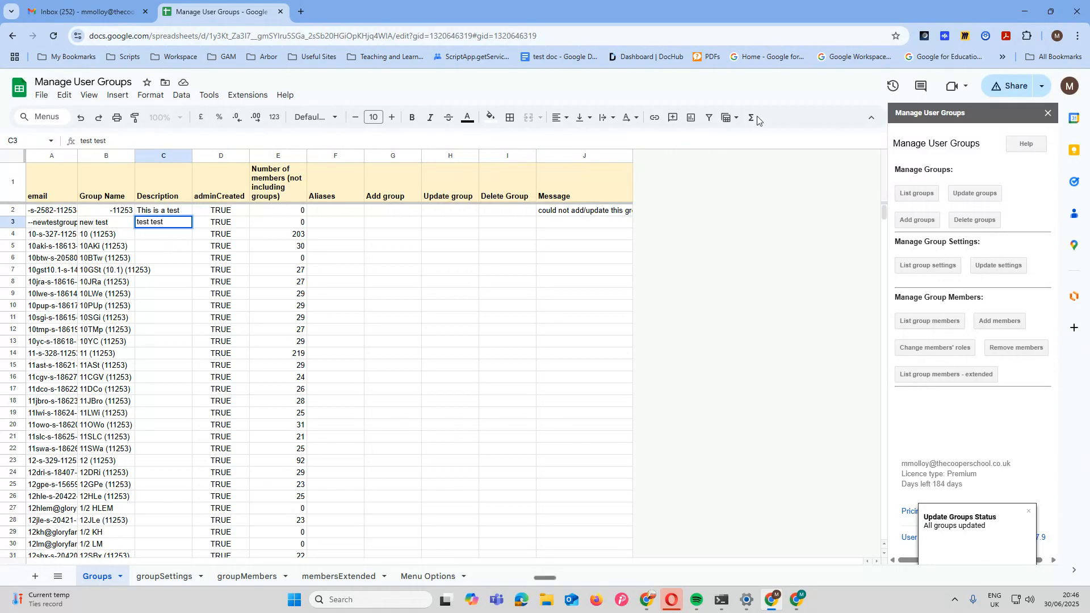
# Step: Mark the "new test" group for update with y, run the group update, and check the result messages
pyautogui.click(437, 227)
pyautogui.write('y')
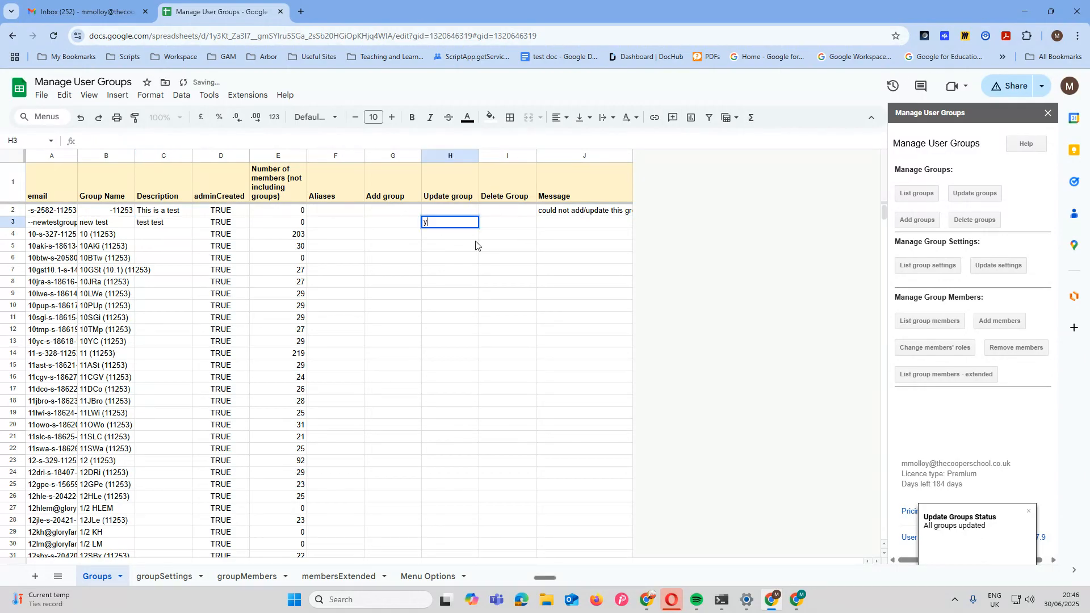
pyautogui.click(524, 225)
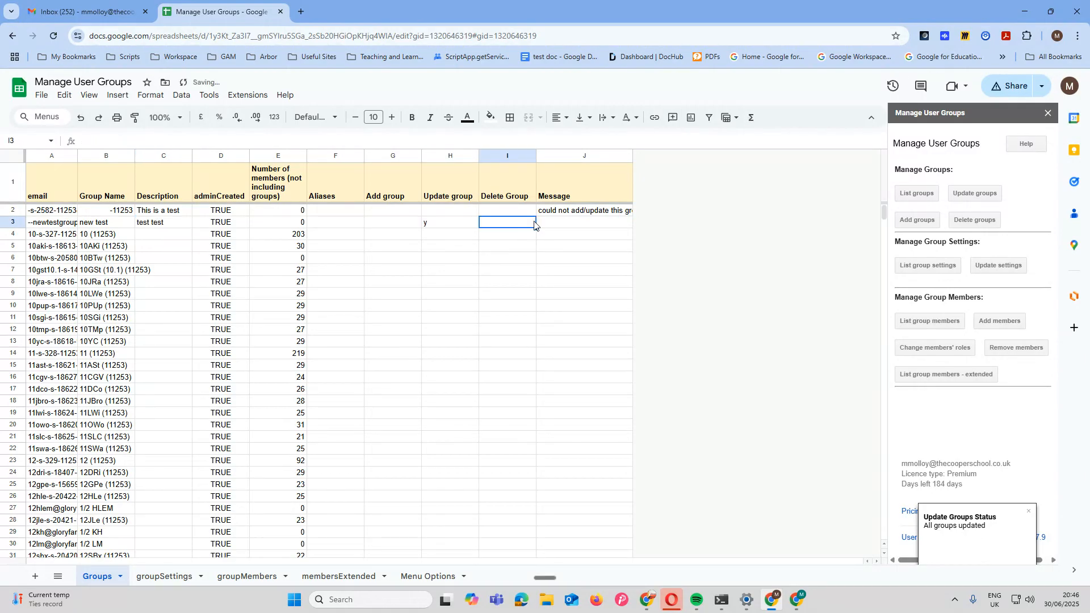
pyautogui.click(987, 197)
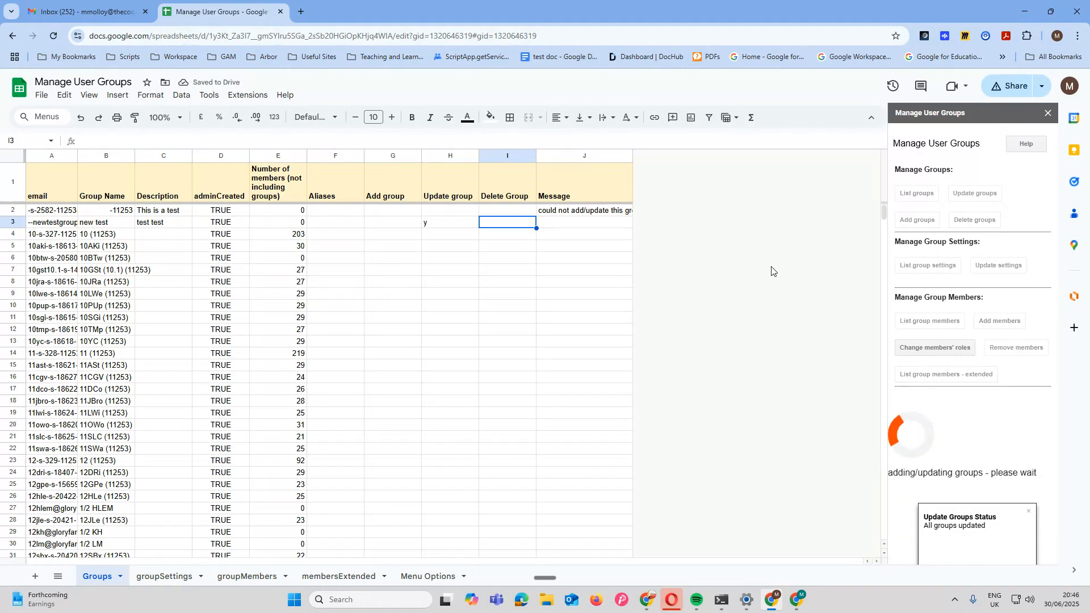
pyautogui.click(569, 211)
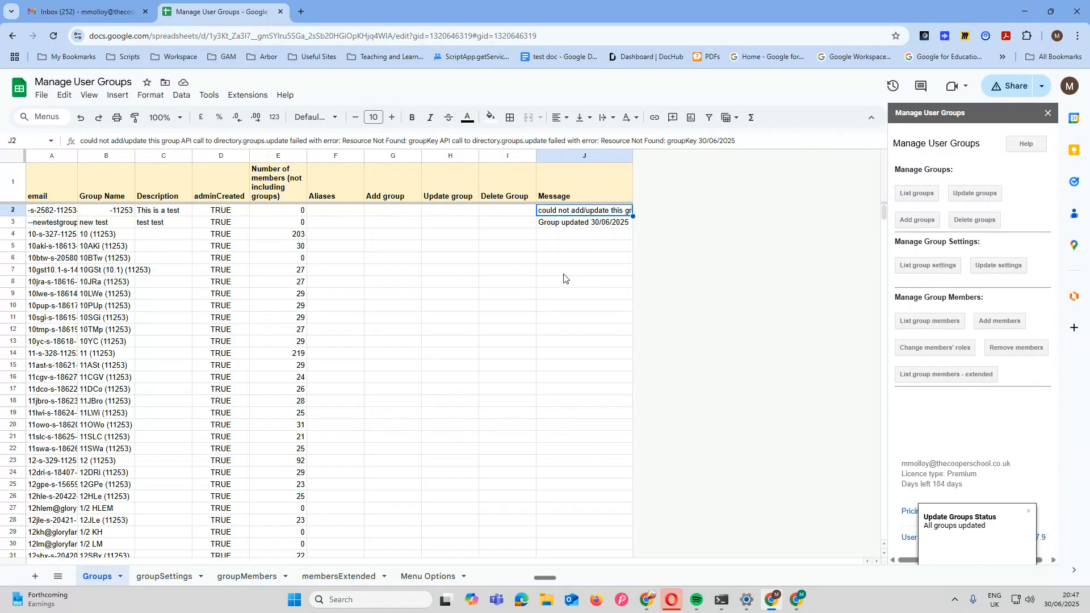
pyautogui.click(555, 235)
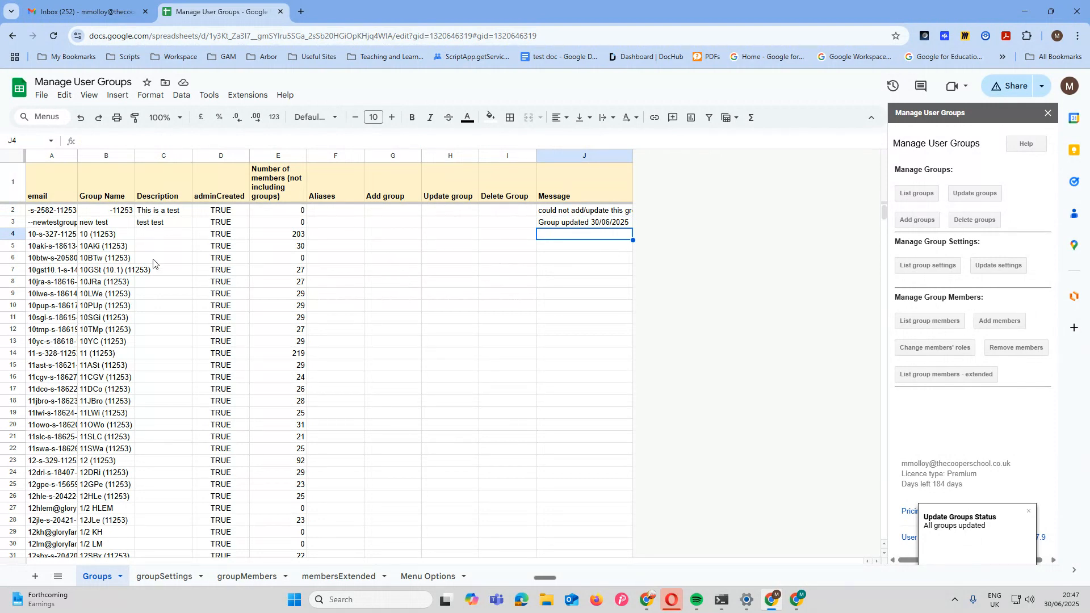
# Step: Delete the "new test" group by marking it y for deletion and running Delete groups, and list all domain groups again
pyautogui.click(491, 225)
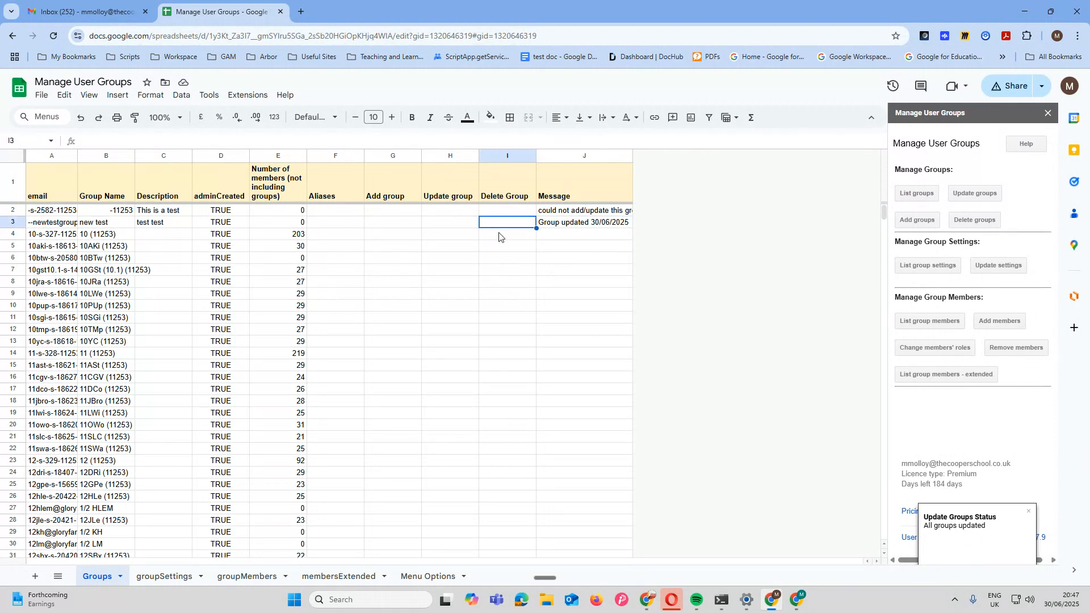
pyautogui.write('y')
pyautogui.click(507, 259)
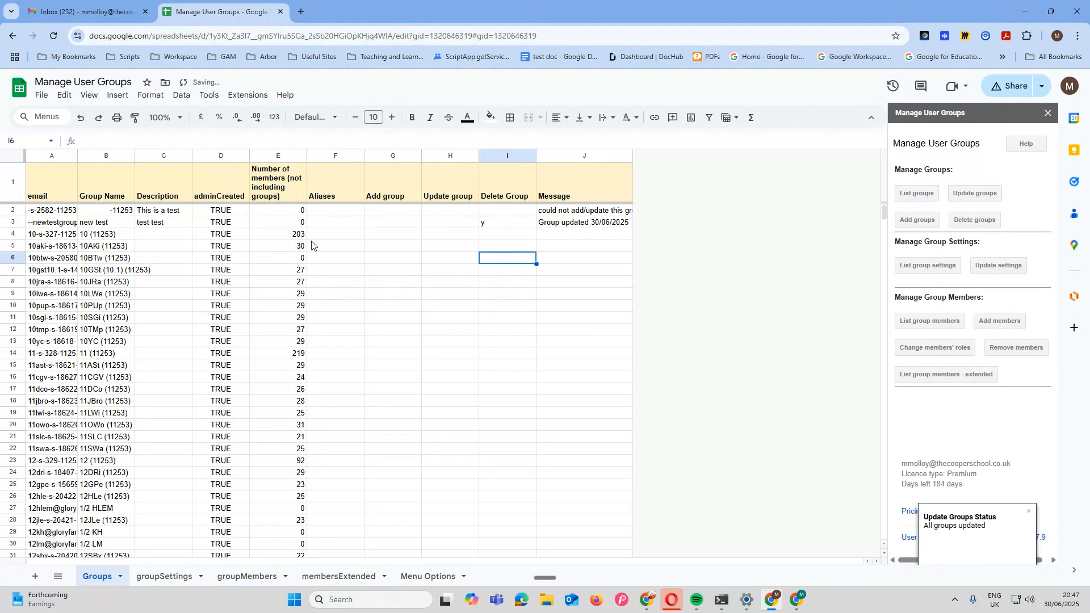
pyautogui.click(976, 220)
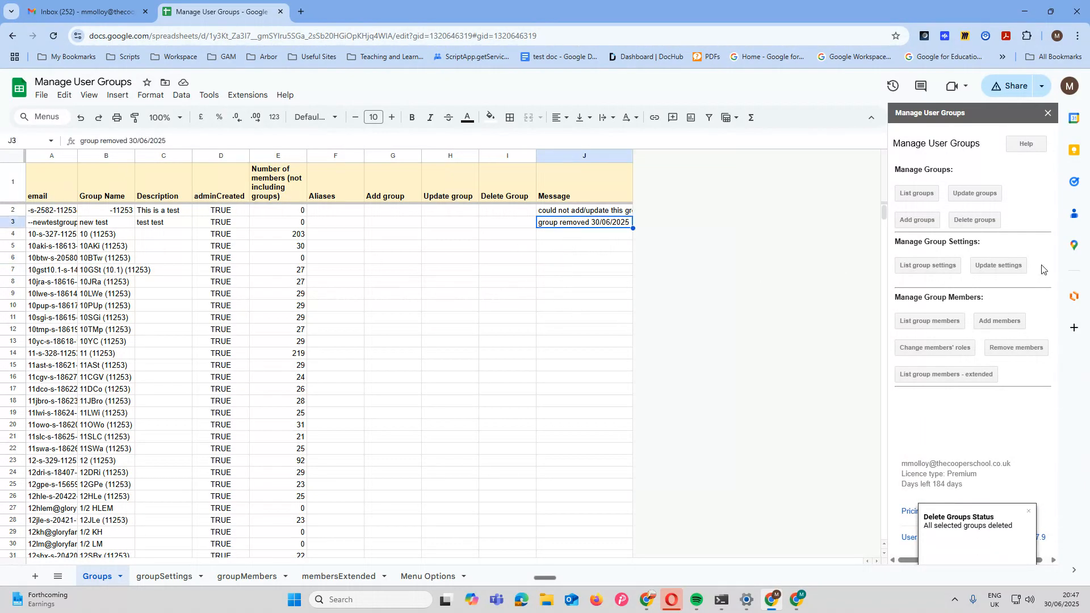
pyautogui.click(917, 194)
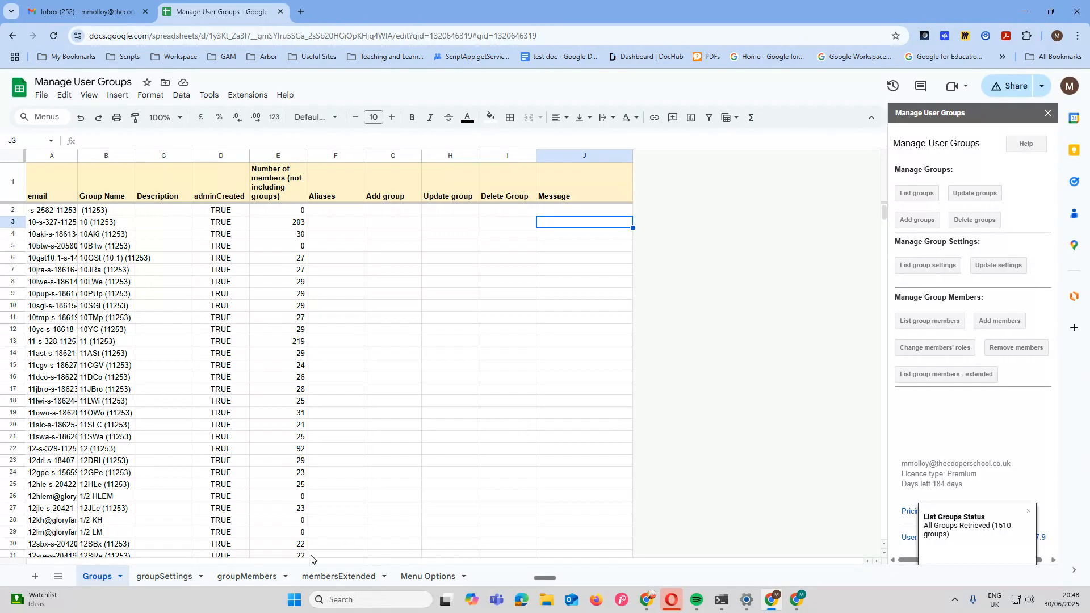
# Step: Examine the groupMembers sheet, including the filter values for member role, status and type, and the columns for adding and updating members
pyautogui.click(239, 576)
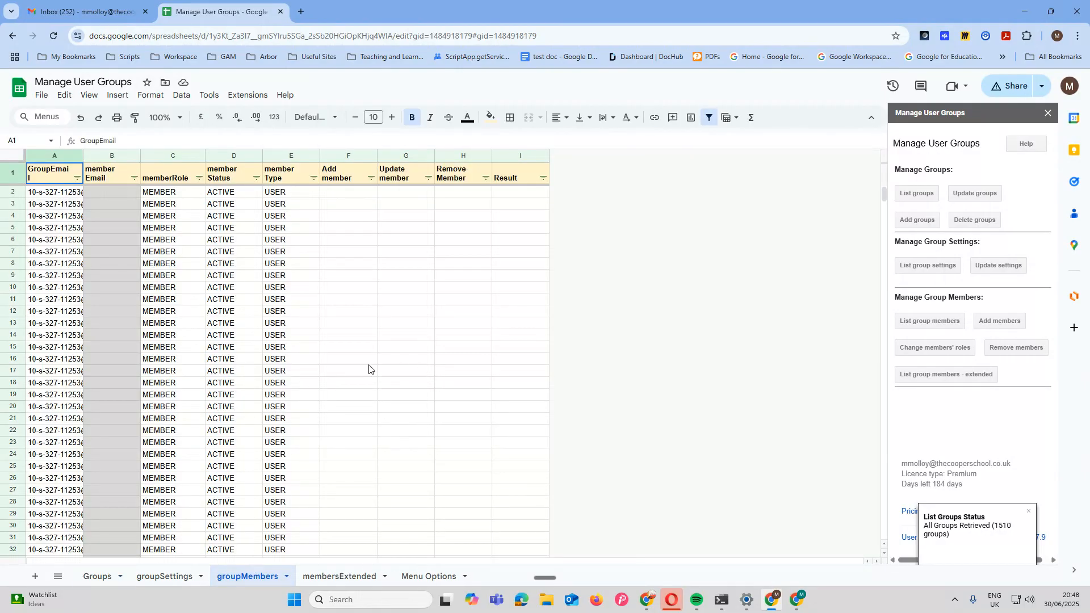
pyautogui.scroll(-5, 342, 325)
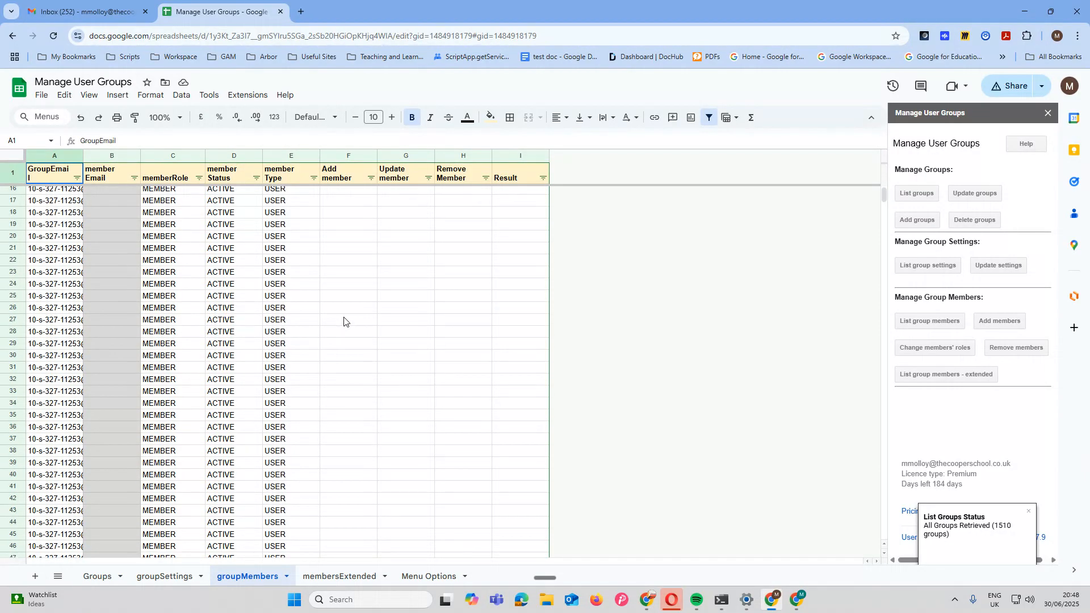
pyautogui.scroll(5, 346, 323)
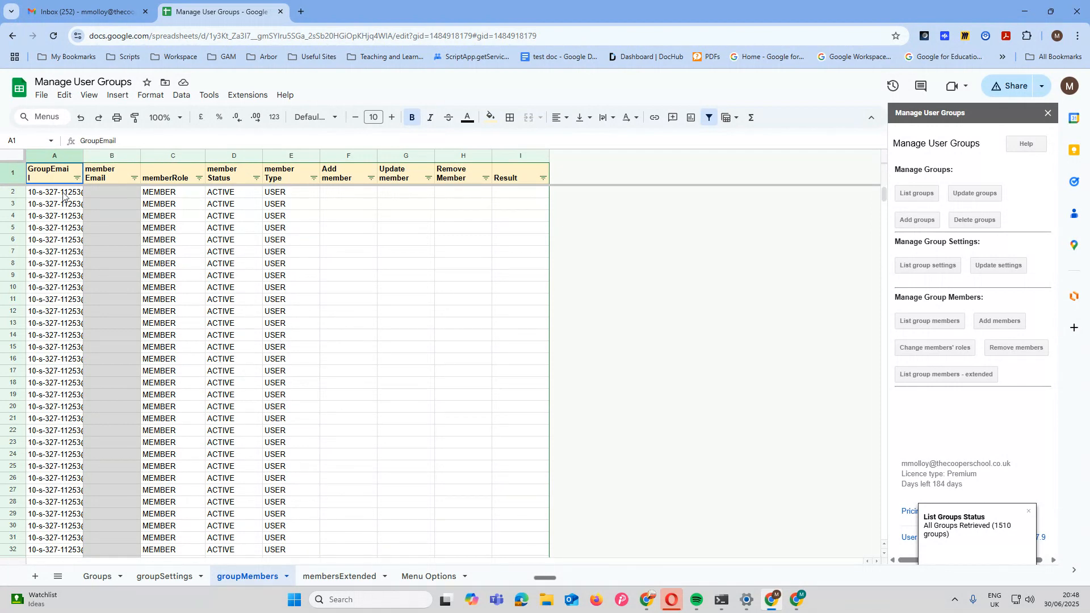
pyautogui.click(198, 178)
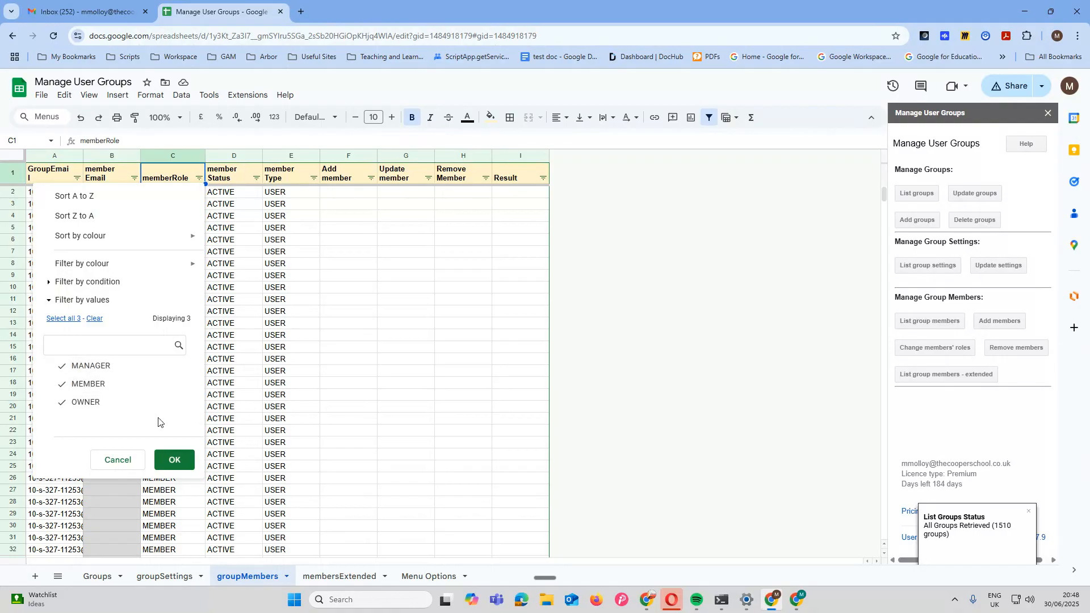
pyautogui.click(176, 459)
pyautogui.click(257, 178)
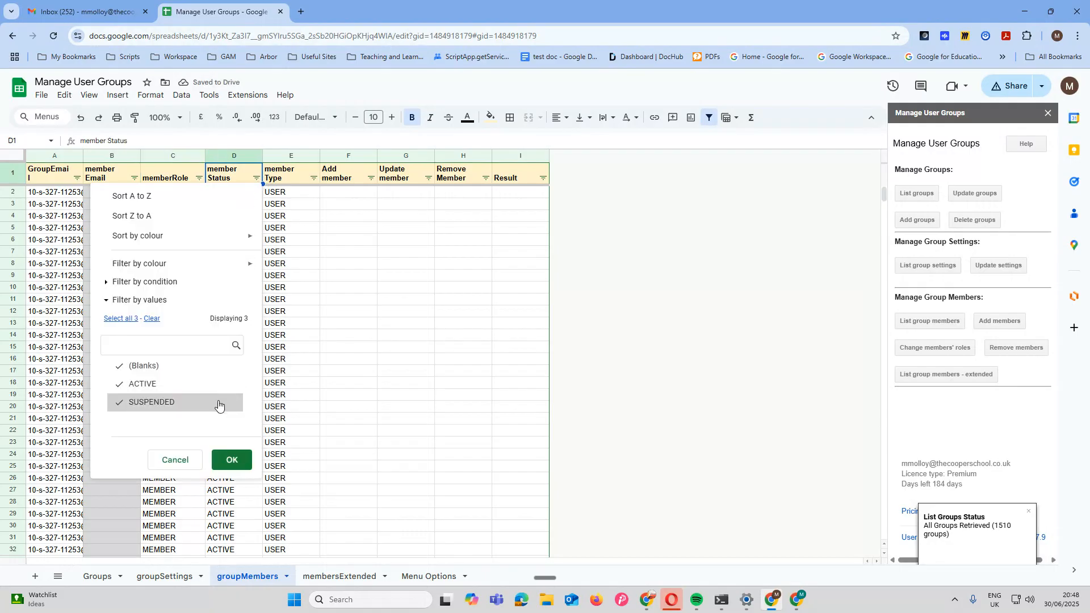
pyautogui.click(396, 372)
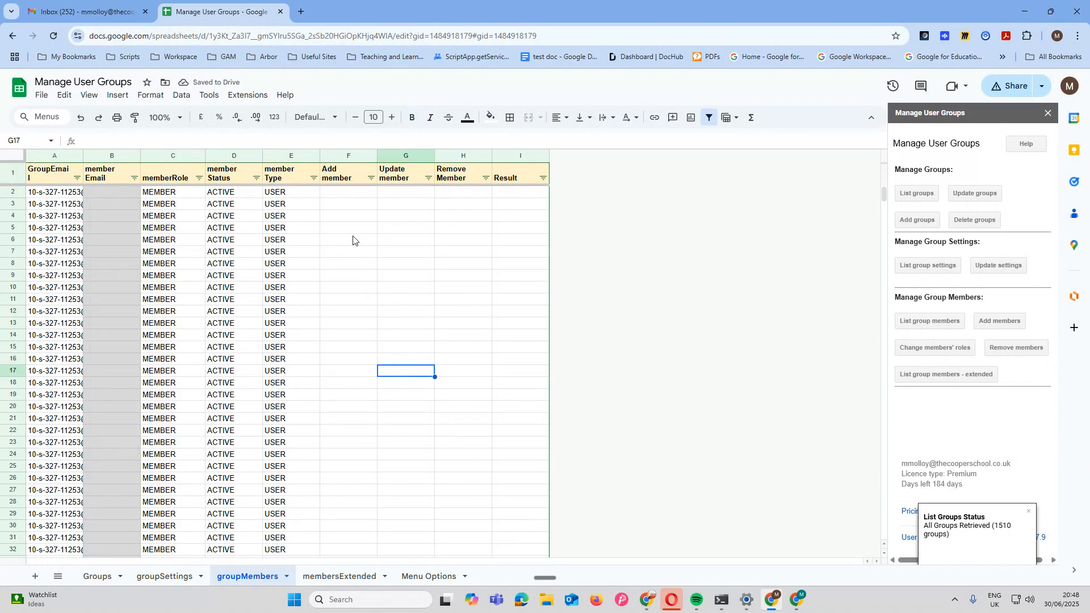
pyautogui.click(314, 178)
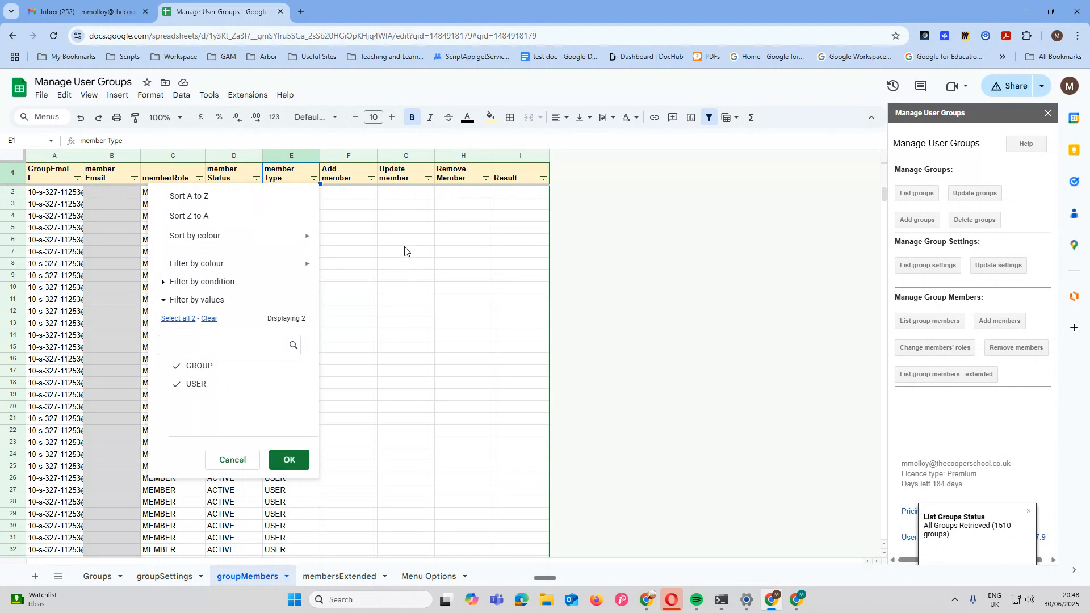
pyautogui.click(399, 218)
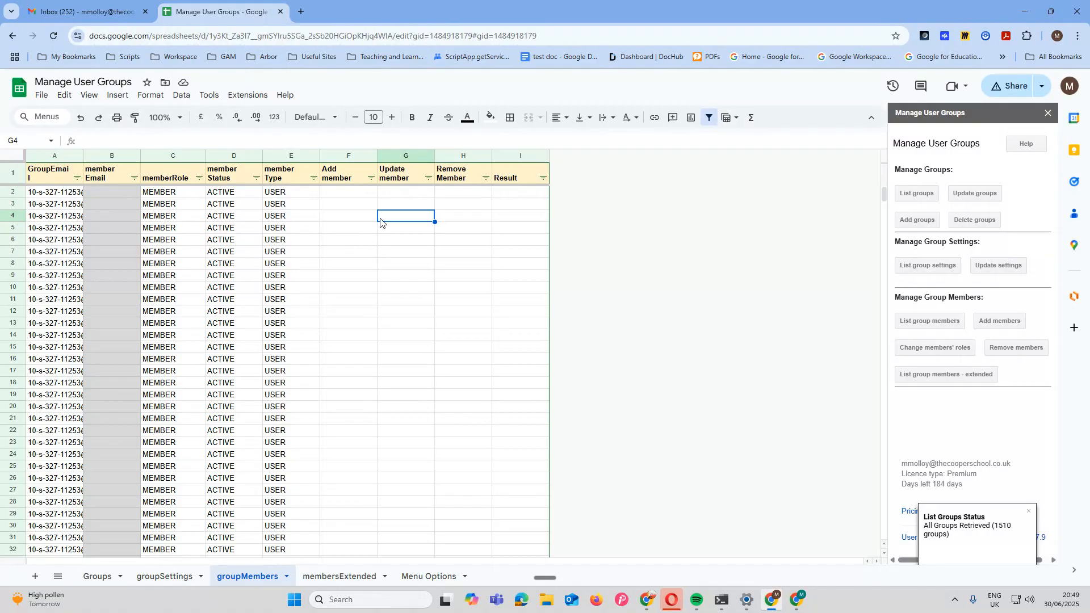
pyautogui.click(355, 207)
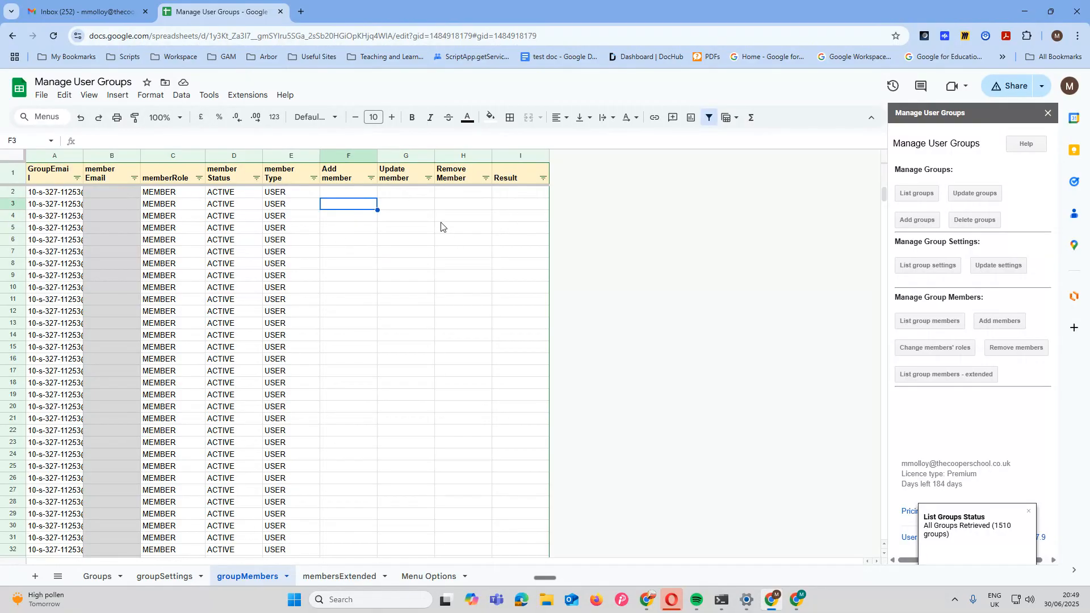
pyautogui.click(405, 206)
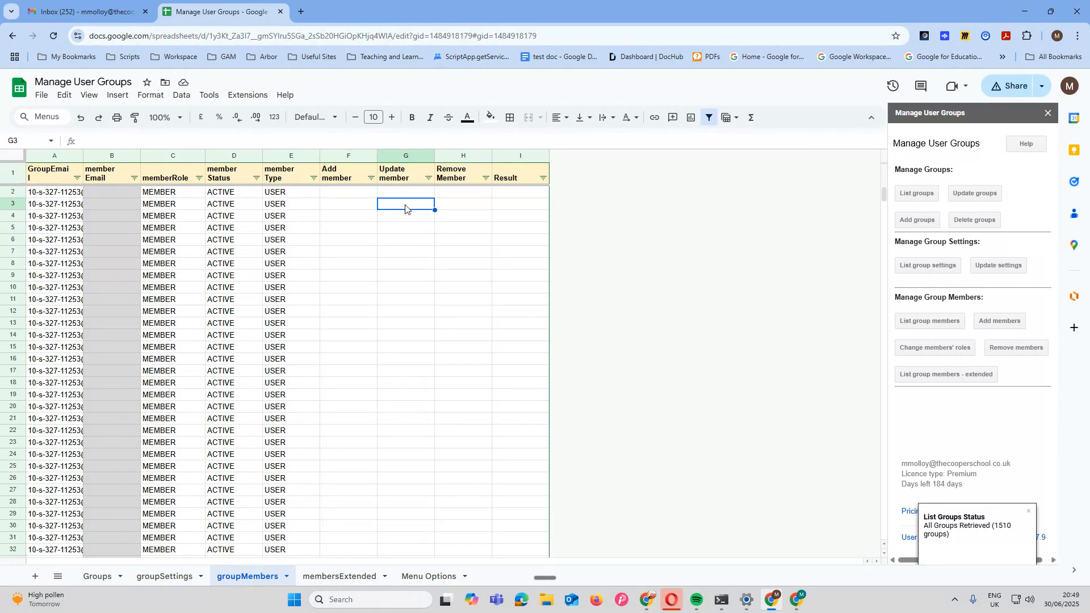
# Step: Check the memberRole filter values on the groupMembers sheet and look over the columns of the membersExtended sheet
pyautogui.click(188, 206)
pyautogui.click(199, 178)
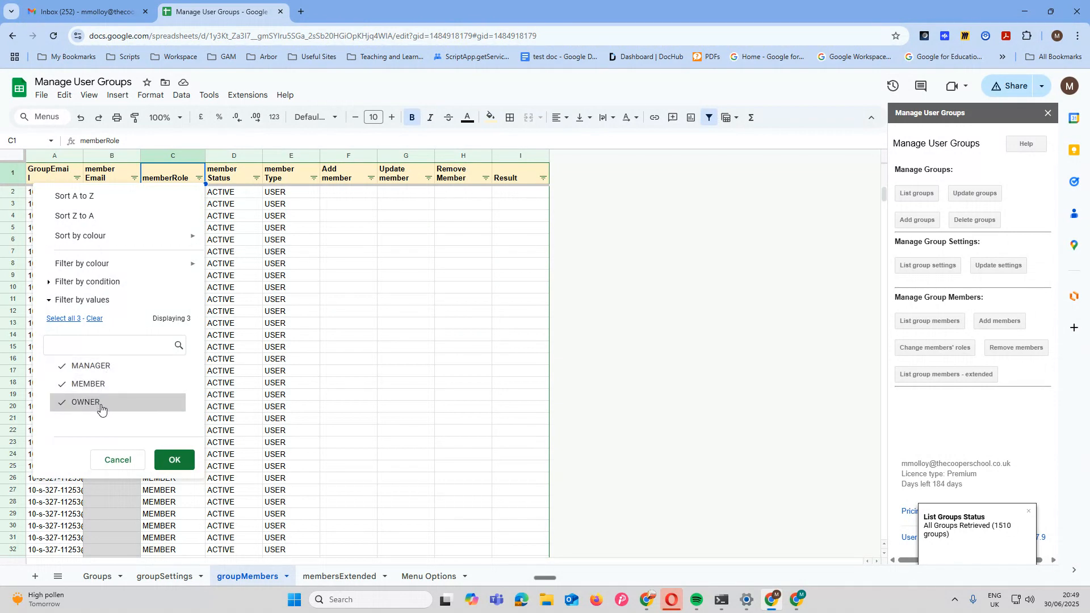
pyautogui.click(172, 459)
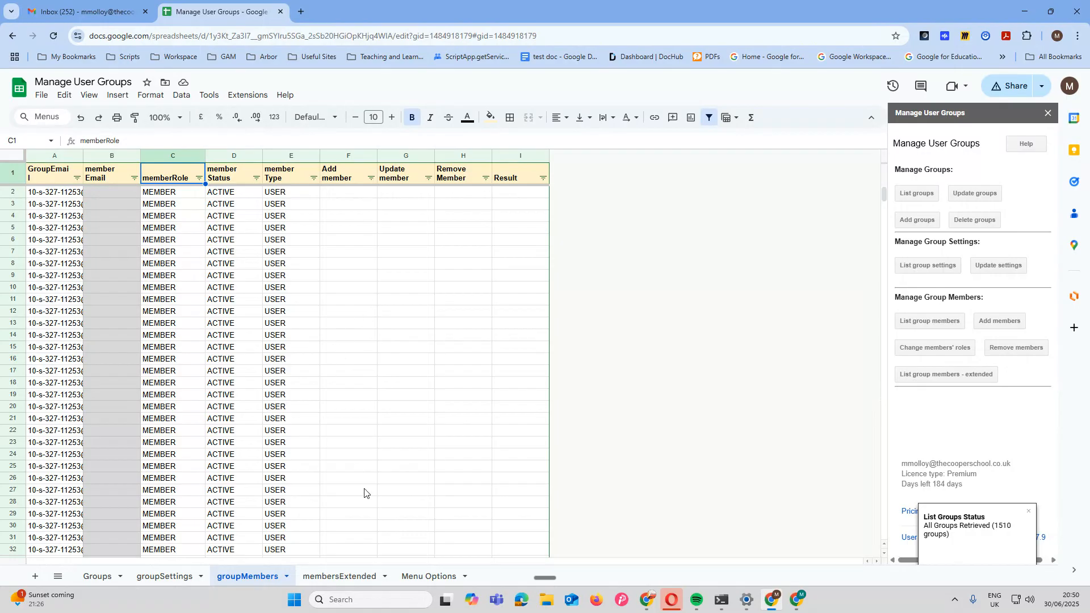
pyautogui.click(340, 576)
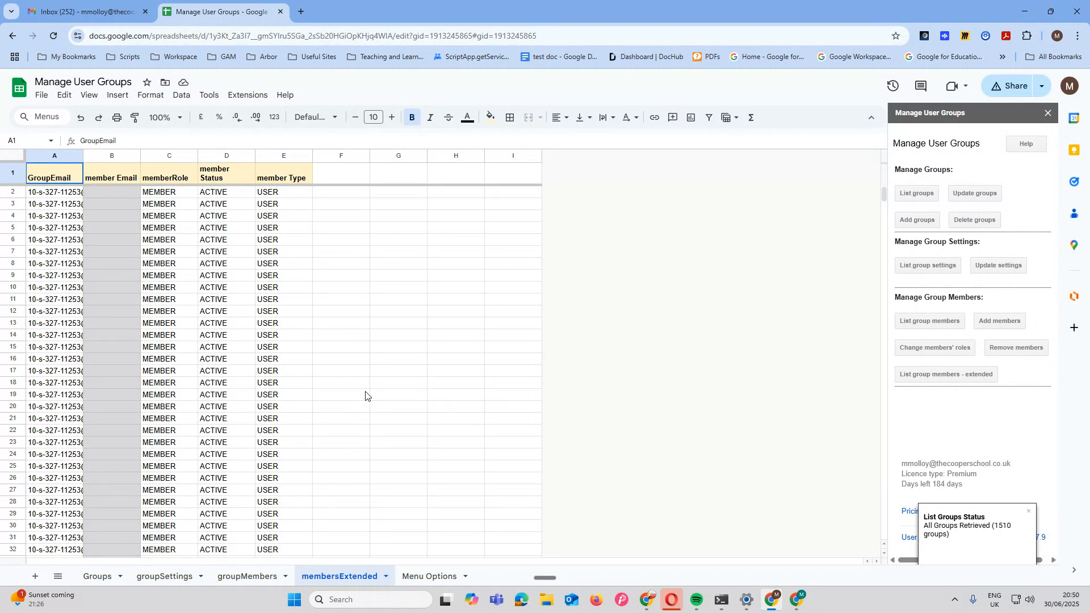
pyautogui.click(243, 578)
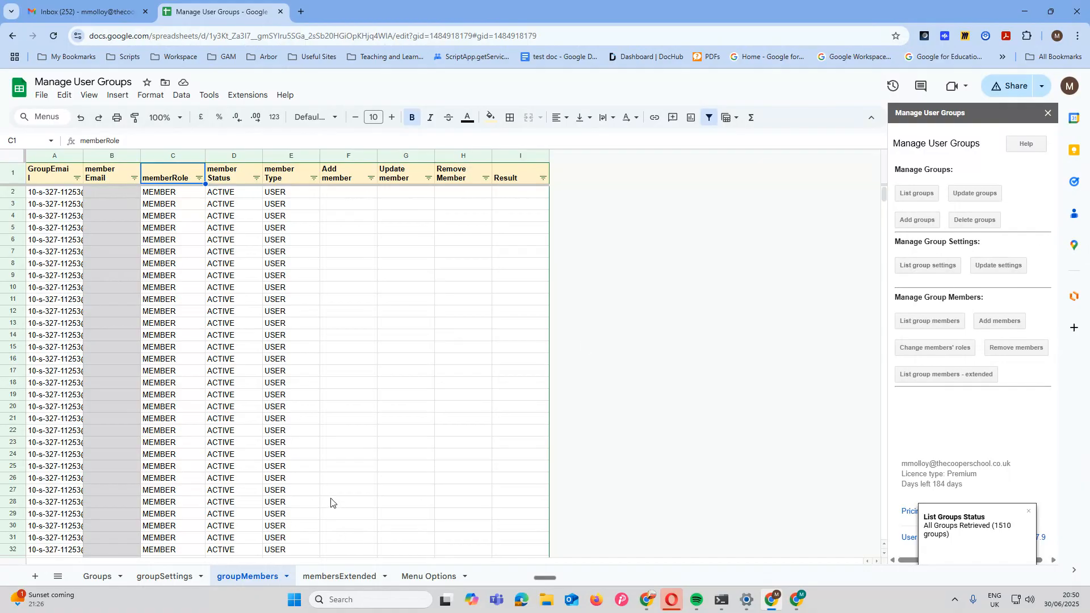
# Step: Examine the --testGroup row on the groupSettings sheet, from the description through to the sendMessageDenyNotification setting
pyautogui.click(160, 576)
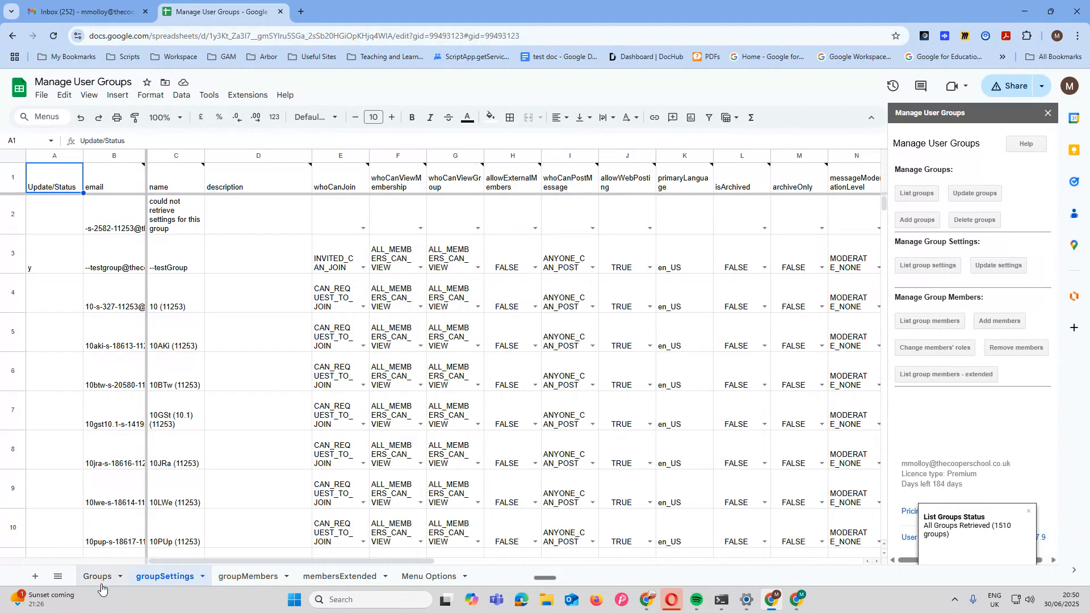
pyautogui.moveTo(90, 593)
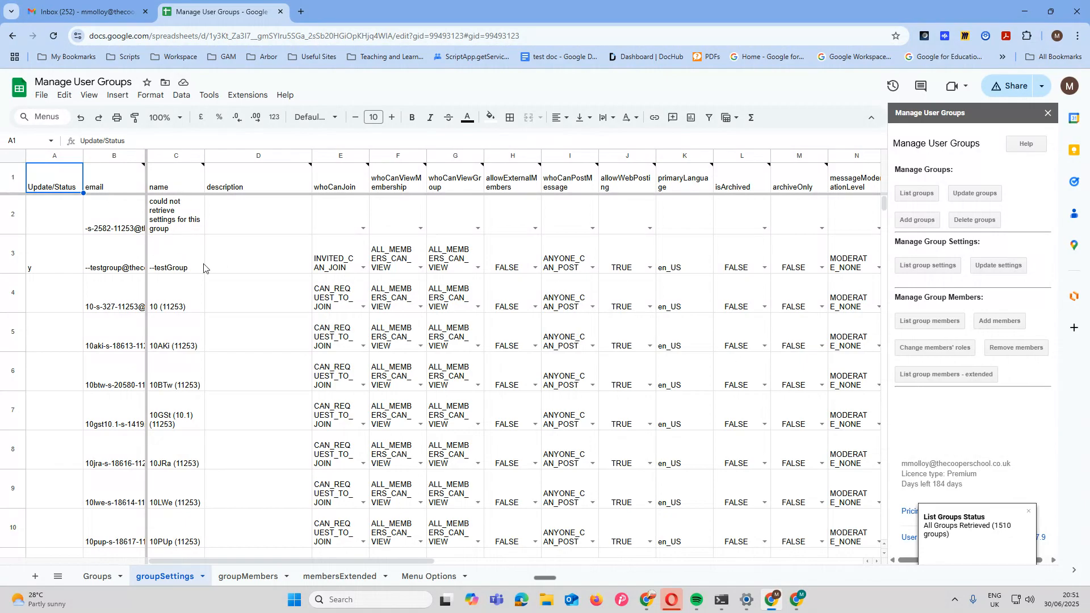
pyautogui.click(255, 262)
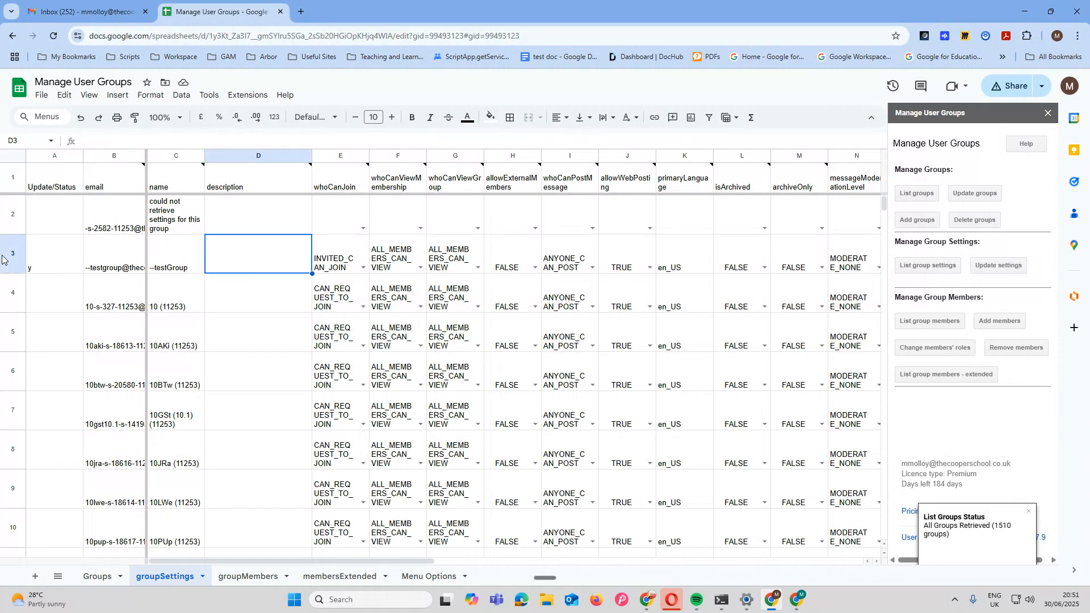
pyautogui.press('Right')
pyautogui.press('Right')
pyautogui.press('Right')
pyautogui.press('Right')
pyautogui.press('Right')
pyautogui.press('Right')
pyautogui.press('Right')
pyautogui.press('Right')
pyautogui.press('Right')
pyautogui.press('Right')
pyautogui.press('Right')
pyautogui.press('Right')
pyautogui.press('Right')
pyautogui.press('Right')
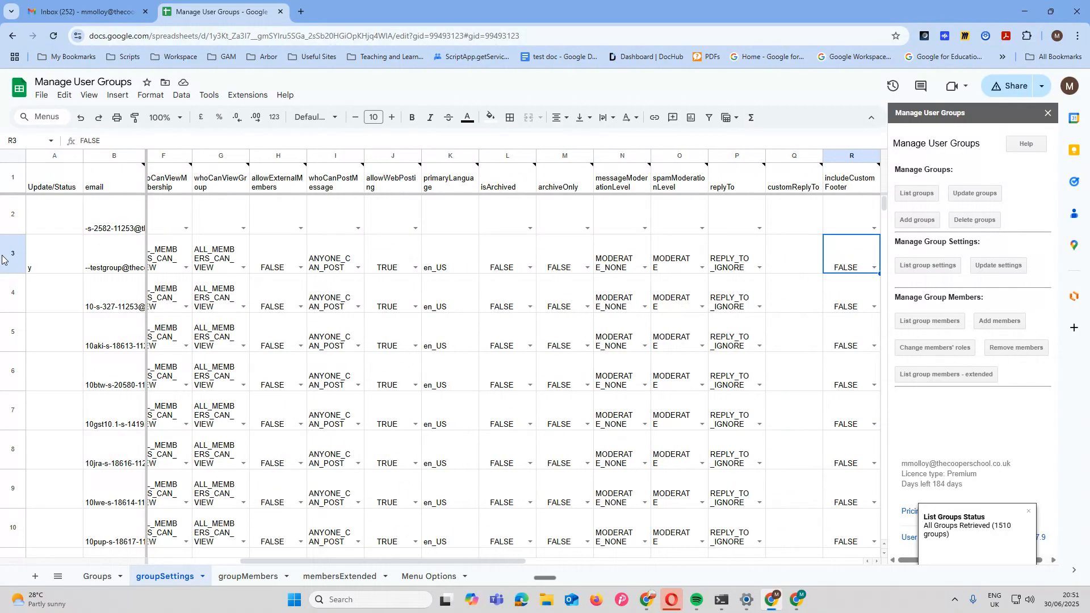
pyautogui.press('Right')
pyautogui.press('Right')
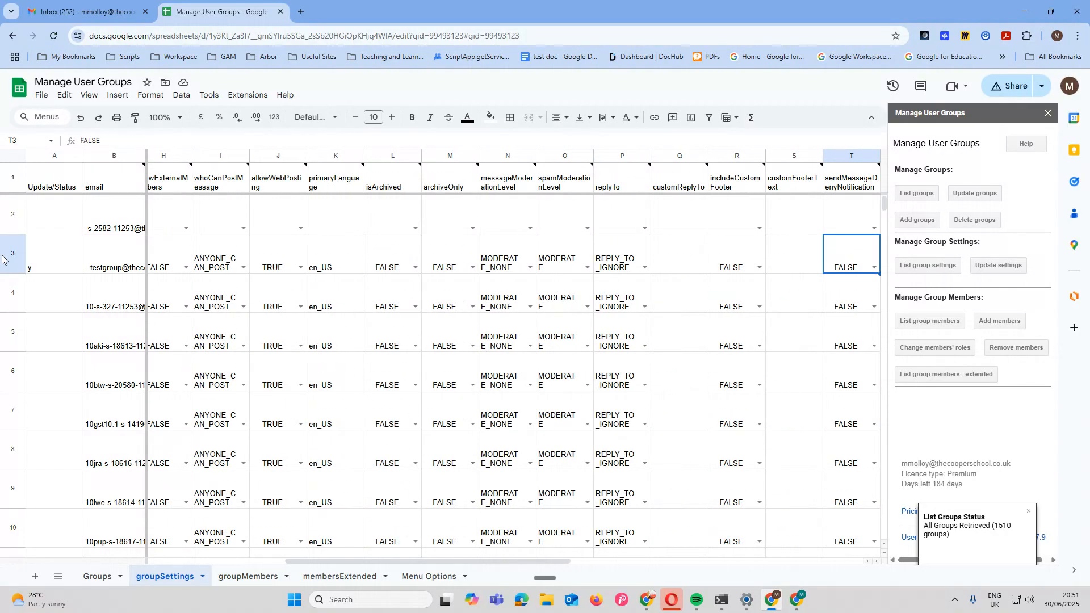
# Step: Review the replyTo options available for --testGroup and read the note explaining the replyTo column
pyautogui.click(645, 268)
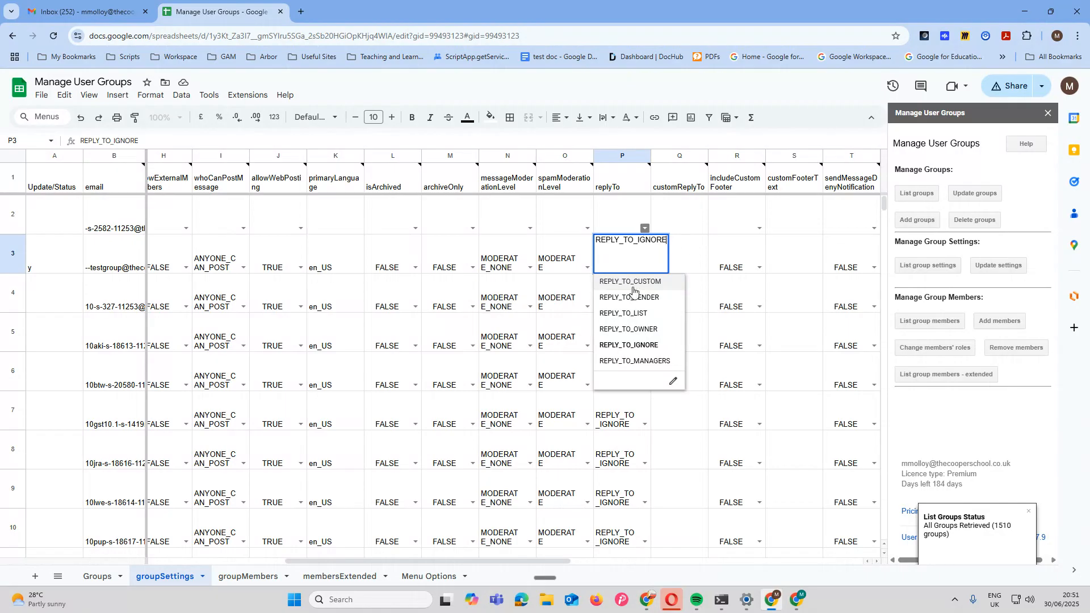
pyautogui.click(635, 190)
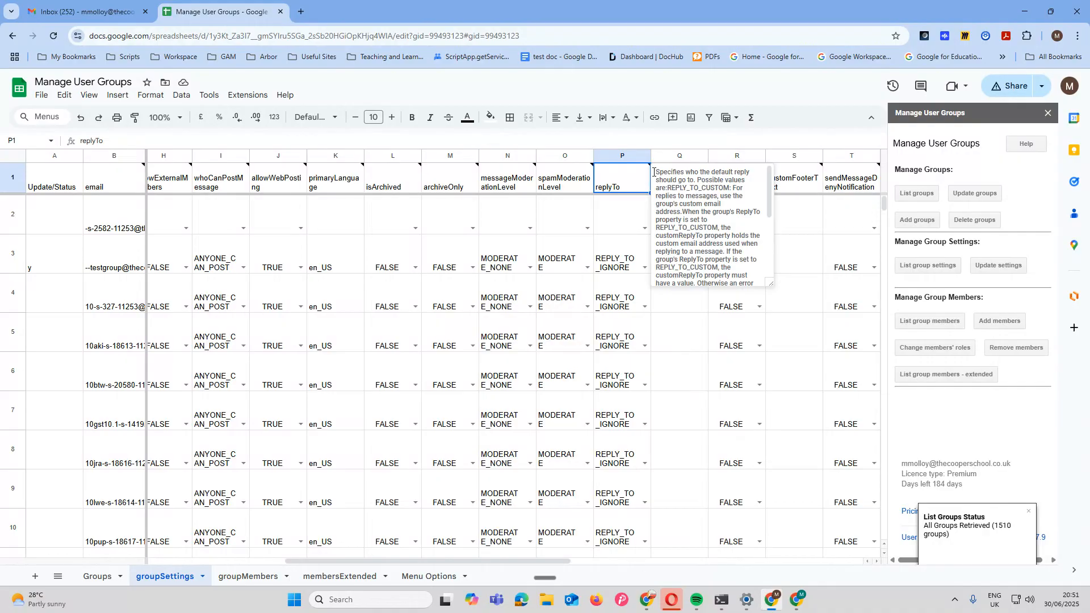
pyautogui.moveTo(770, 193)
pyautogui.mouseDown()
pyautogui.moveTo(769, 257)
pyautogui.moveTo(766, 188)
pyautogui.mouseUp()
pyautogui.click(687, 335)
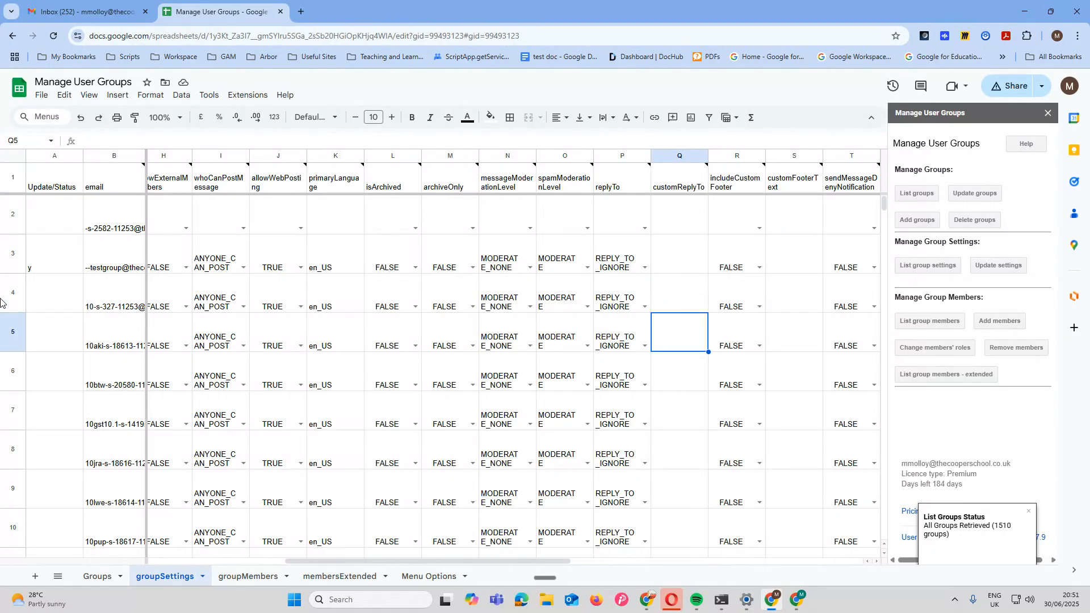
# Step: Examine the remaining group settings columns through defaultSender, including includeInGlobalAddressList for --testGroup
pyautogui.press('Right')
pyautogui.press('Right')
pyautogui.press('Right')
pyautogui.press('Right')
pyautogui.press('Right')
pyautogui.press('Right')
pyautogui.press('Right')
pyautogui.press('Right')
pyautogui.press('Right')
pyautogui.press('Right')
pyautogui.press('Right')
pyautogui.press('Right')
pyautogui.press('Right')
pyautogui.press('Right')
pyautogui.press('Right')
pyautogui.press('Right')
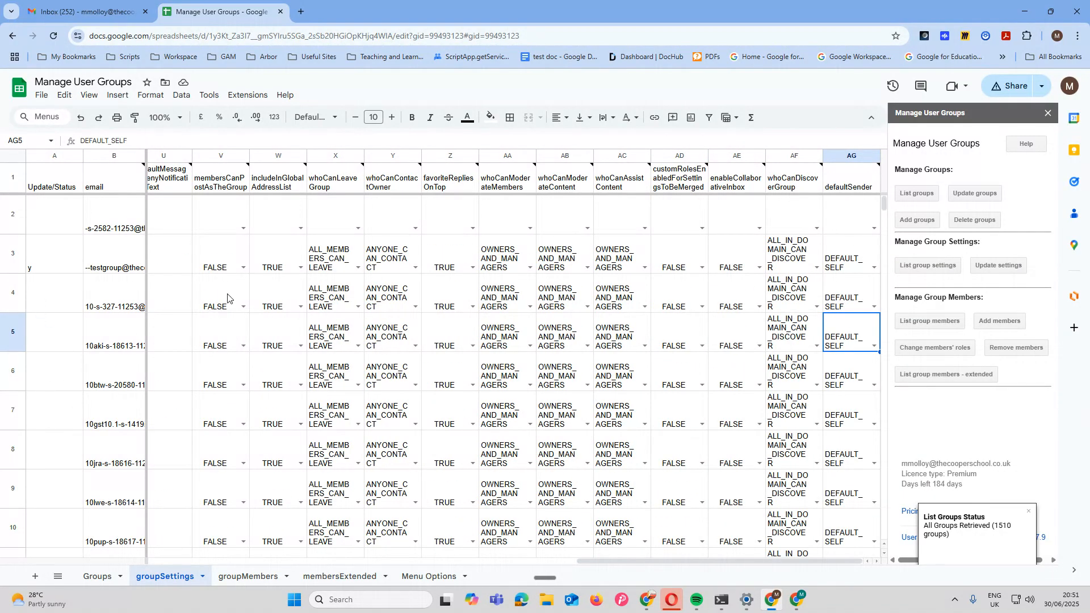
pyautogui.click(287, 264)
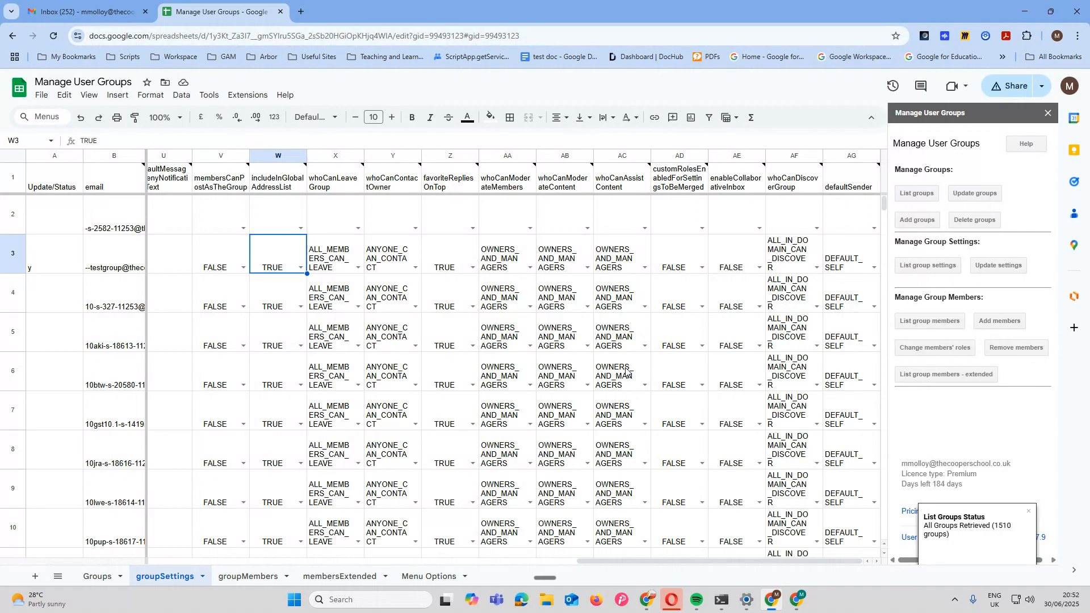
# Step: Review the Menu Options overview and the groupMembers columns, and dismiss the List Groups Status notification
pyautogui.click(419, 574)
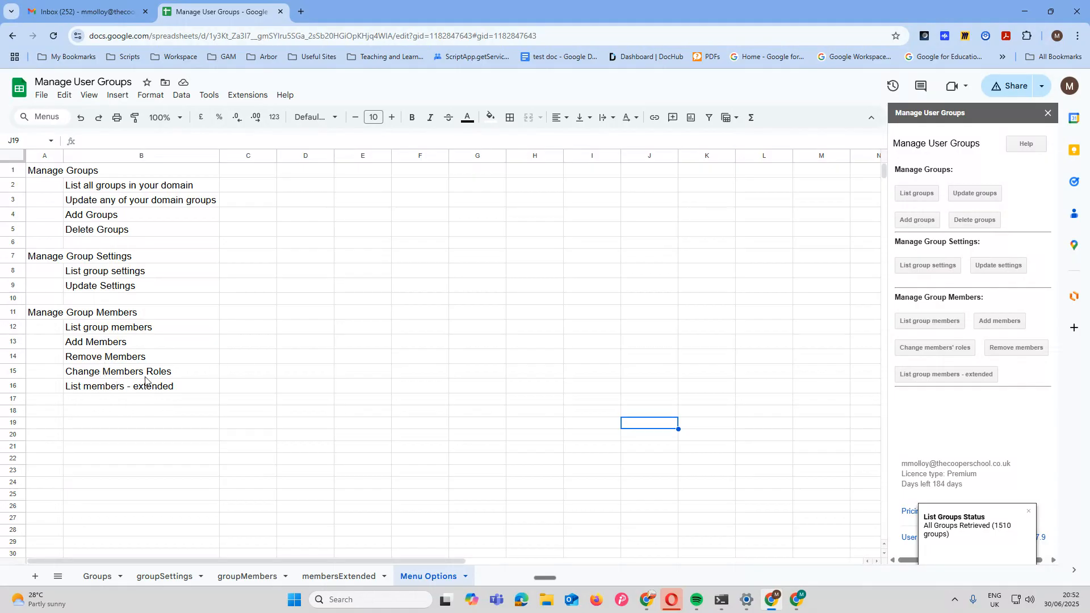
pyautogui.click(262, 577)
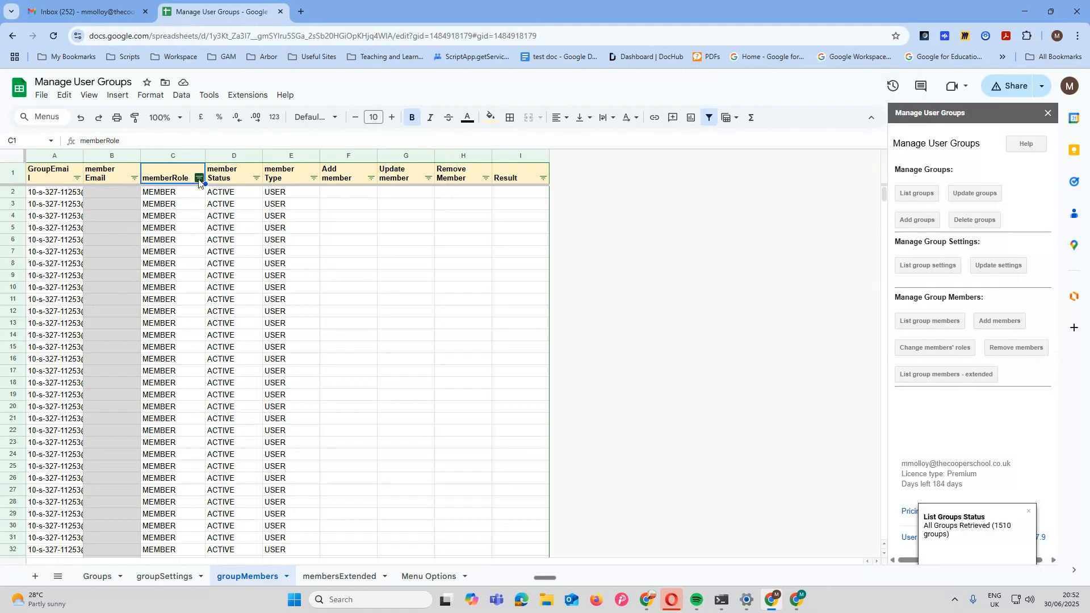
pyautogui.click(173, 197)
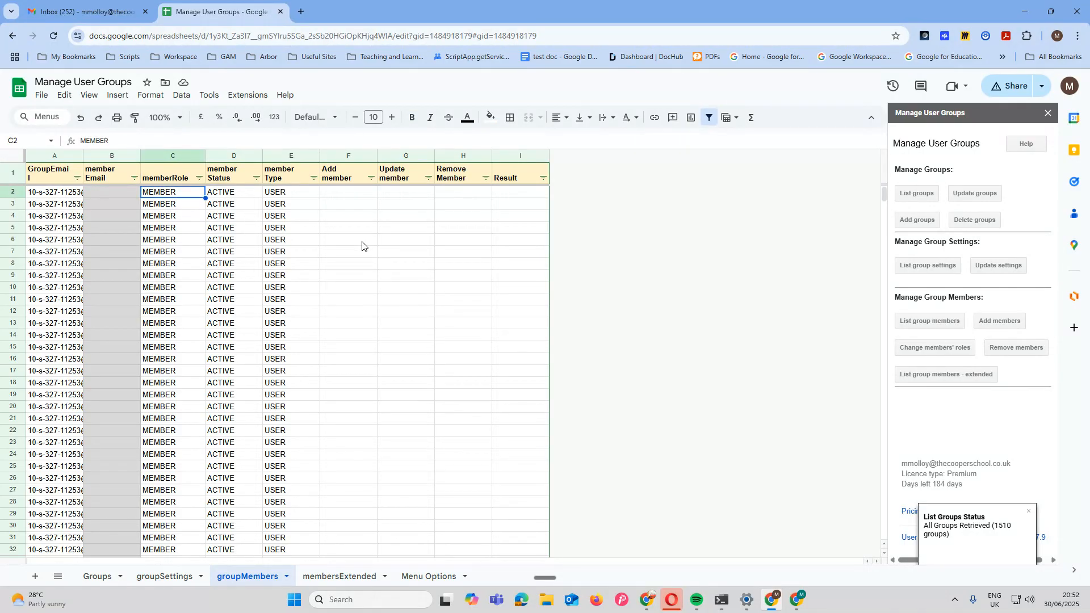
pyautogui.click(428, 576)
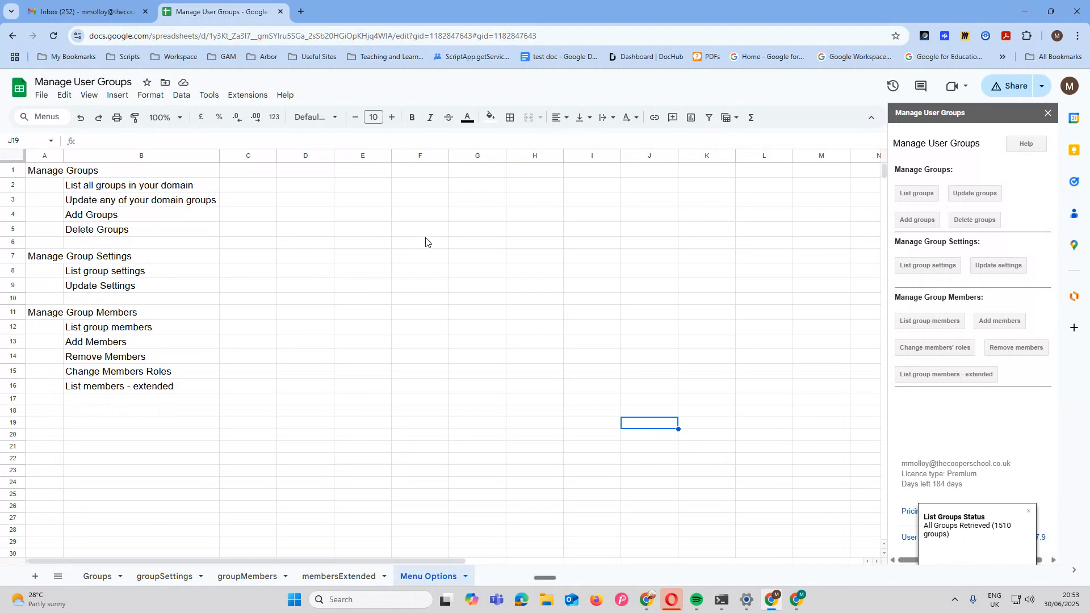
pyautogui.click(1029, 513)
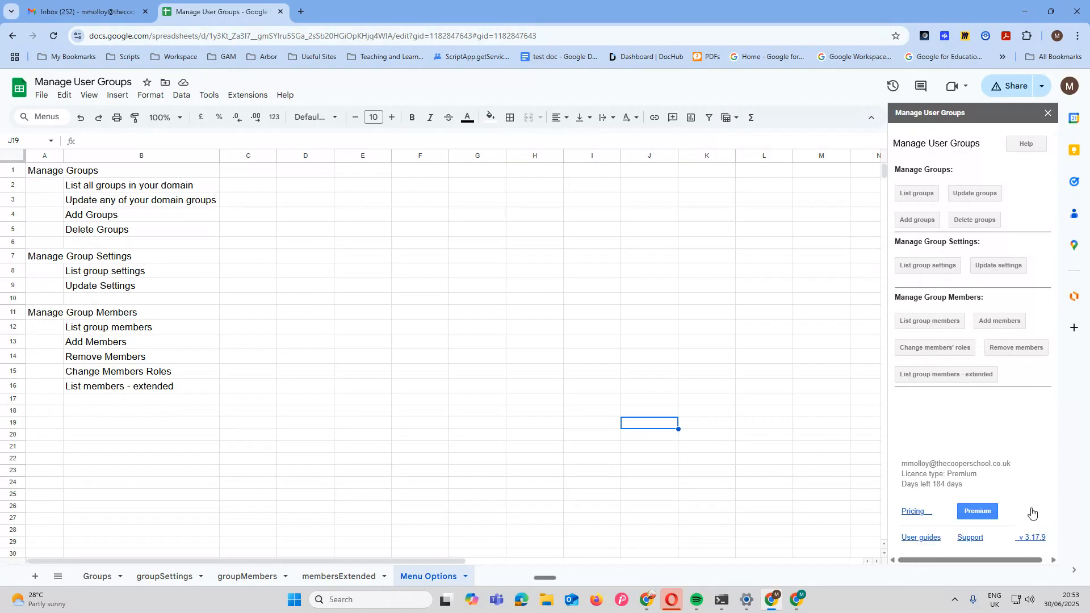